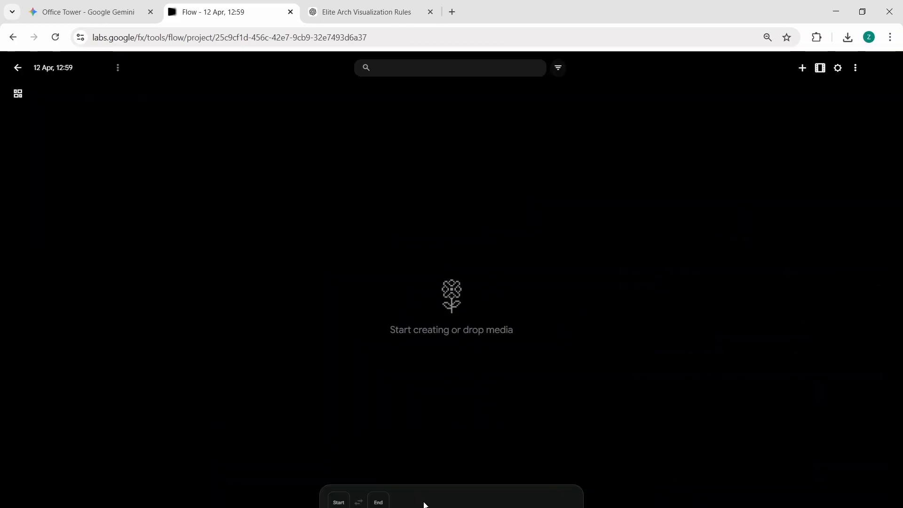
- Set up image generation at 9:16 with four outputs, and generate the empty luxury living room shell from the copied prompt
left_click(488, 499)
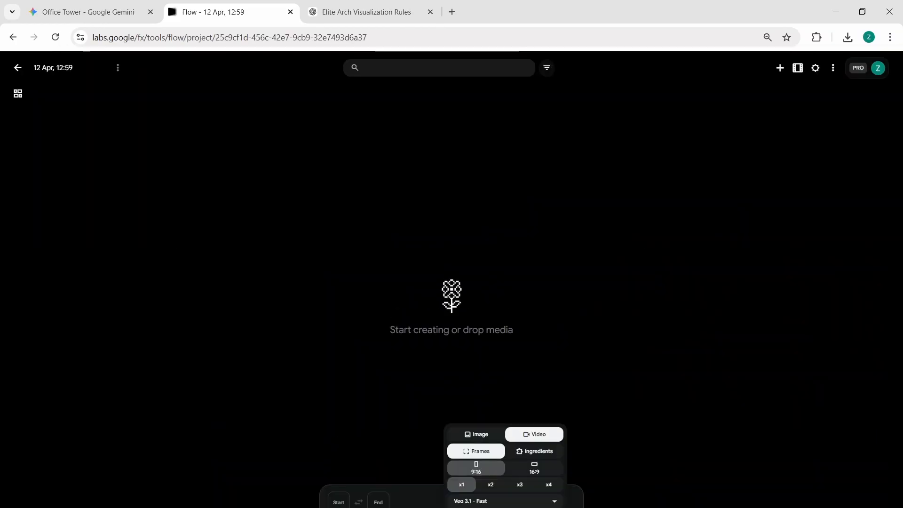
left_click(481, 433)
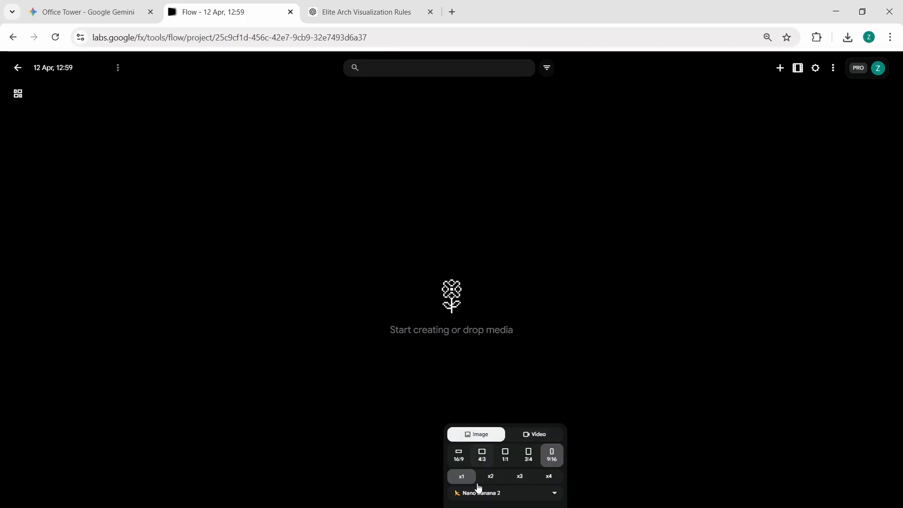
key("Escape")
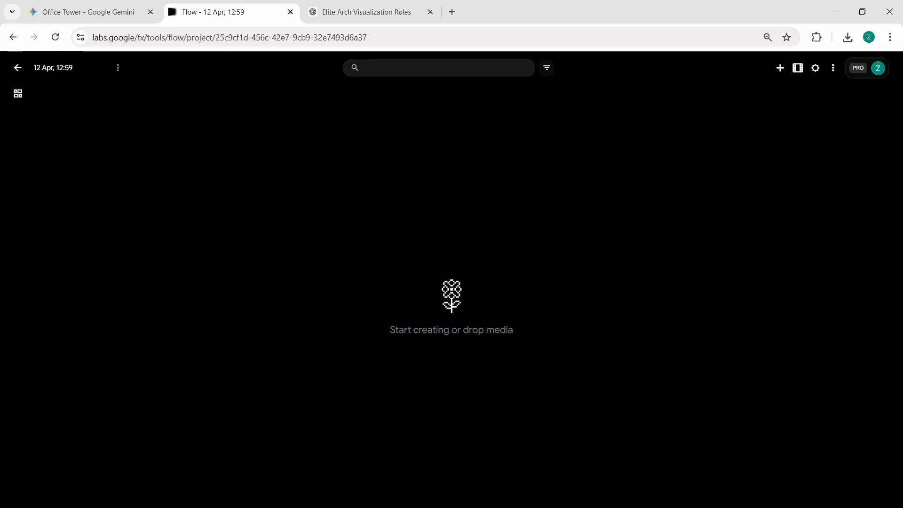
left_click(521, 498)
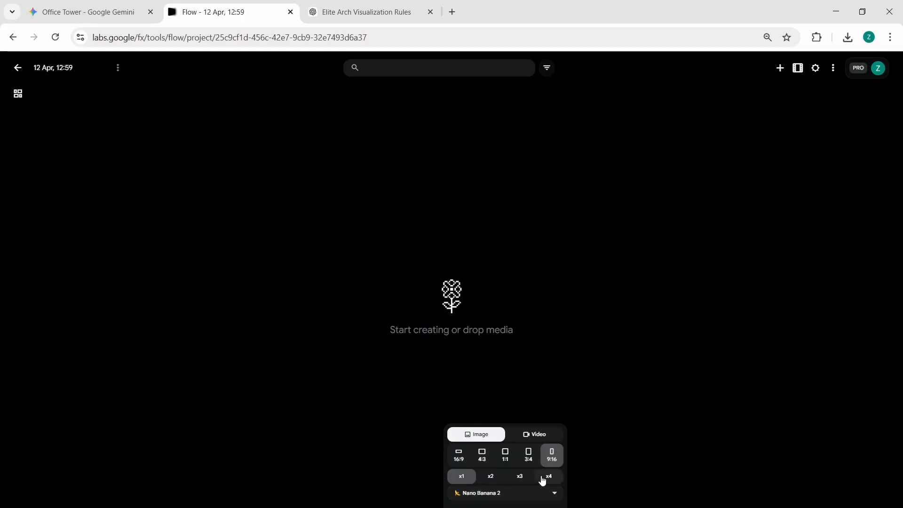
left_click(548, 477)
left_click(460, 456)
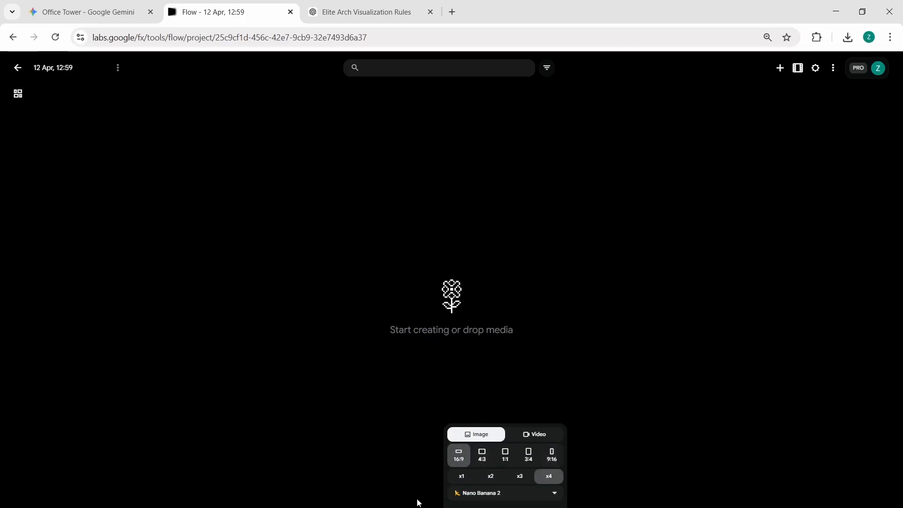
left_click(559, 455)
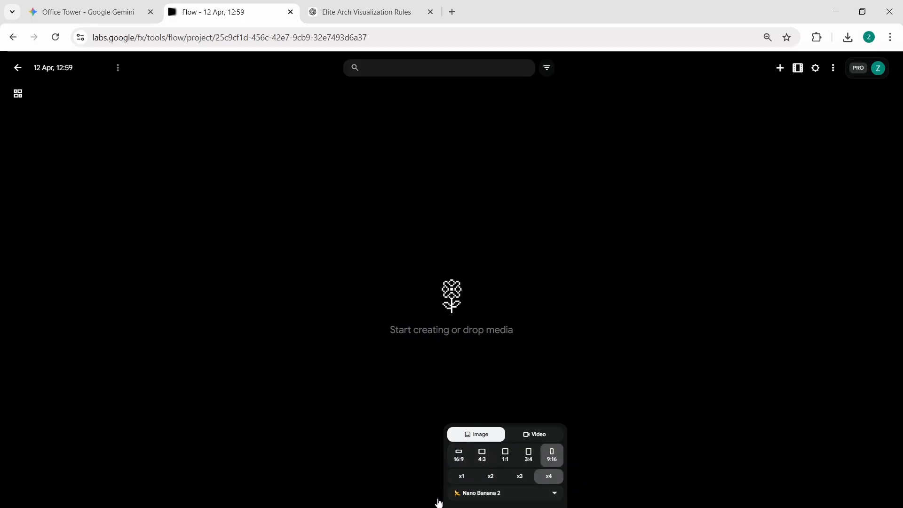
key("Escape")
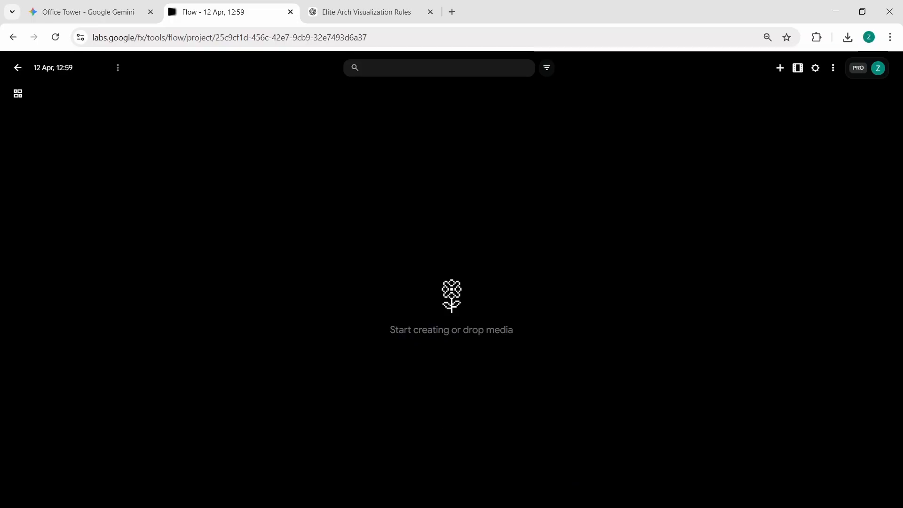
key("ctrl+v")
key("Return")
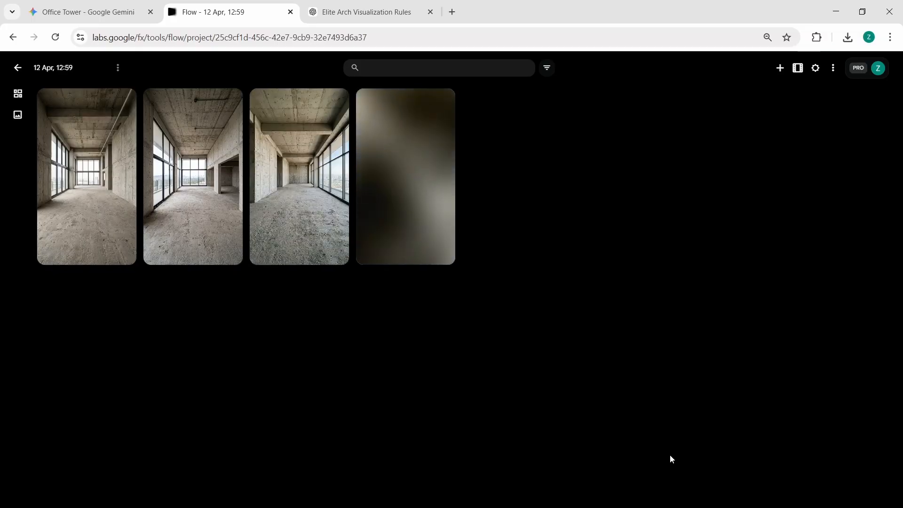
- Browse the generated living room shells and download the version with trees outside the windows at 2K
left_click(390, 203)
key("Right")
key("Right")
key("Right")
key("Right")
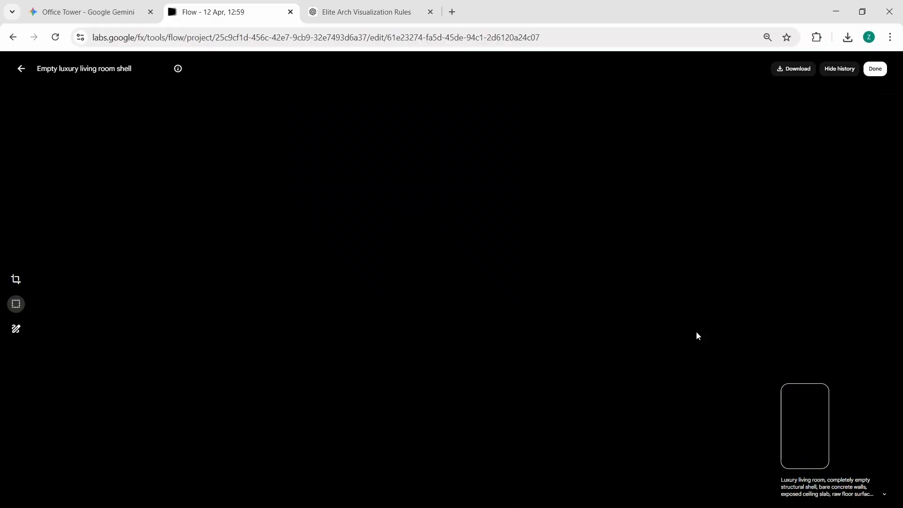
key("Right")
key("Right")
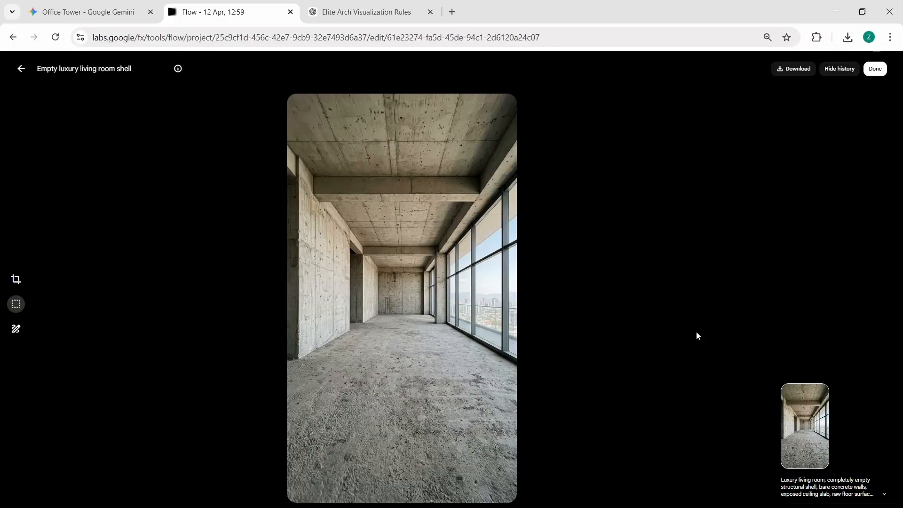
key("Right")
left_click(793, 69)
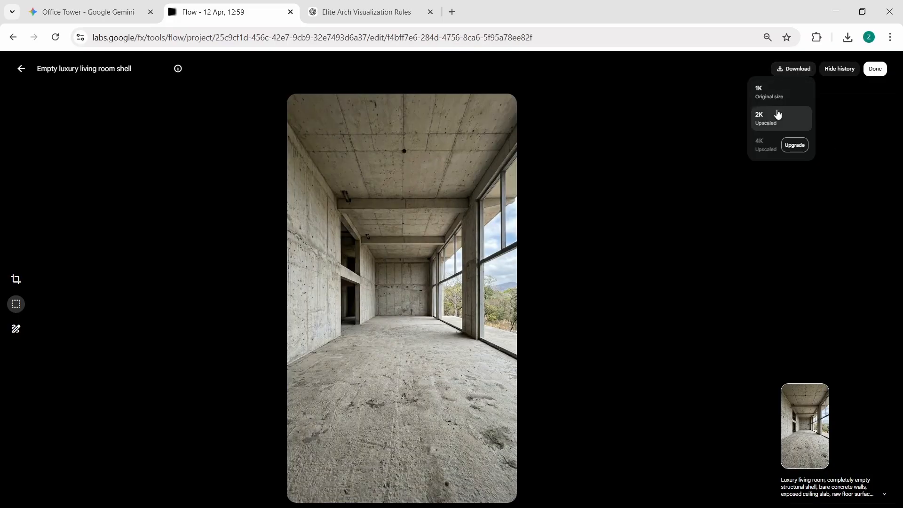
- Switch to the ChatGPT conversation and copy the prompt text under IMAGE 2 — LAYOUT FORMATION
left_click(365, 12)
scroll(395, 372, "down", 4)
left_click_drag(476, 286, 241, 198)
right_click(284, 208)
left_click(308, 224)
- Switch to Flow, attach the downloaded empty shell image as reference, and generate images from the copied layout formation prompt
left_click(230, 7)
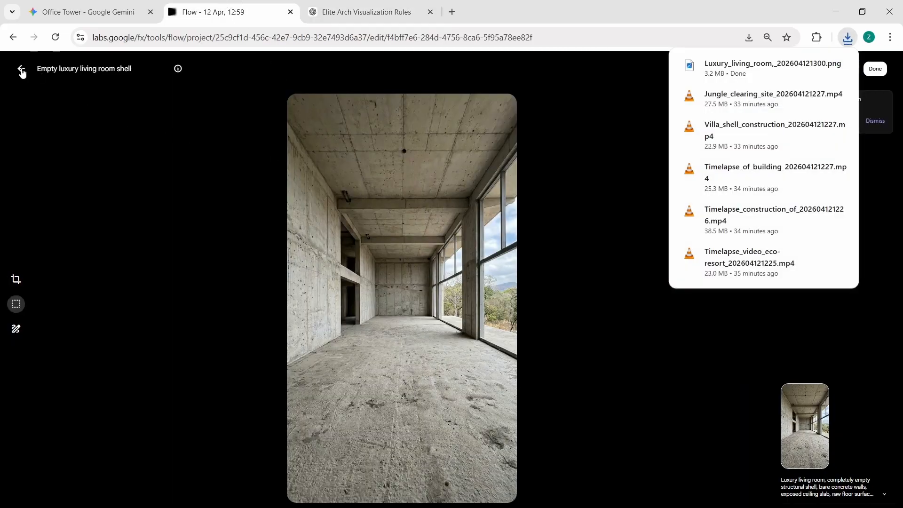
left_click(20, 68)
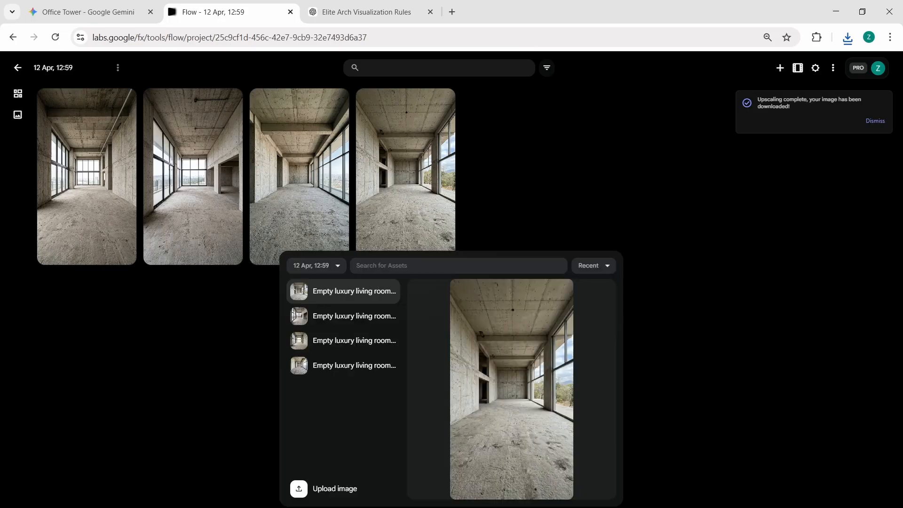
left_click(365, 291)
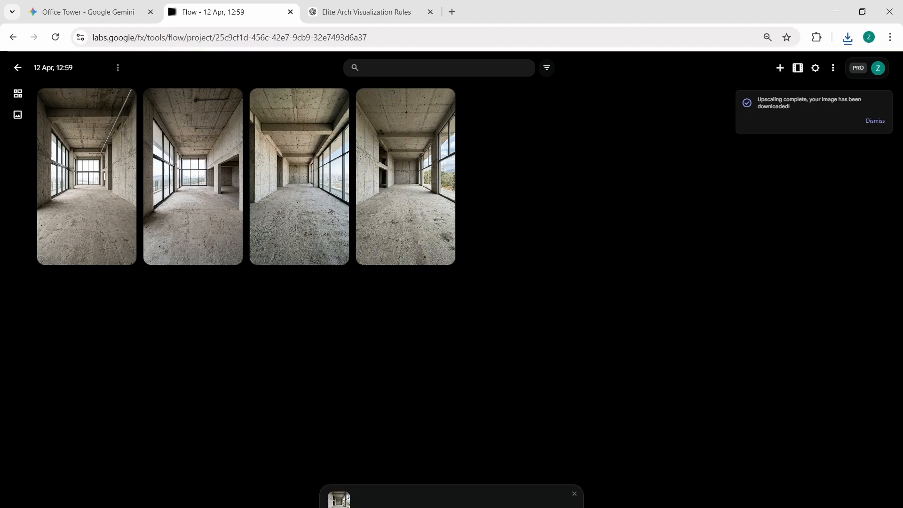
key("ctrl+v")
key("Return")
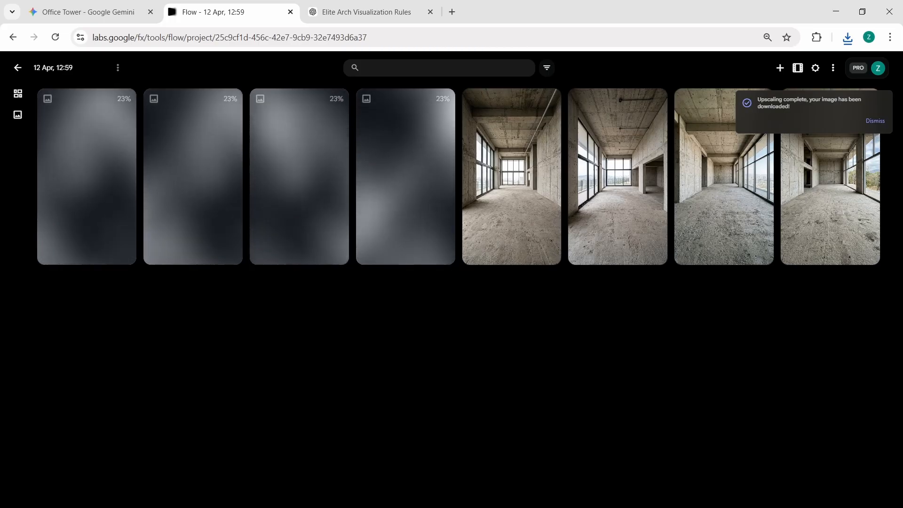
left_click(875, 121)
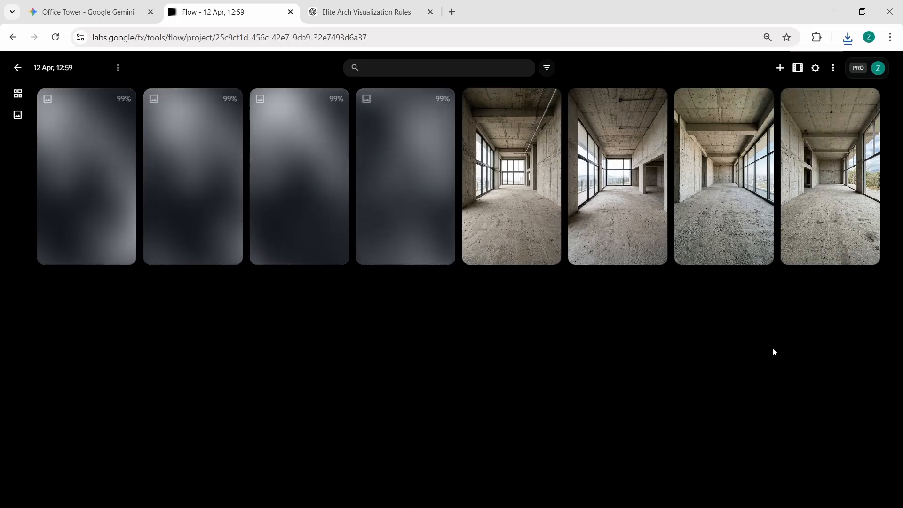
- In the clean-floored drywall image, outline the bare left concrete wall and request "add base for paneelings for this wall too"
left_click(429, 179)
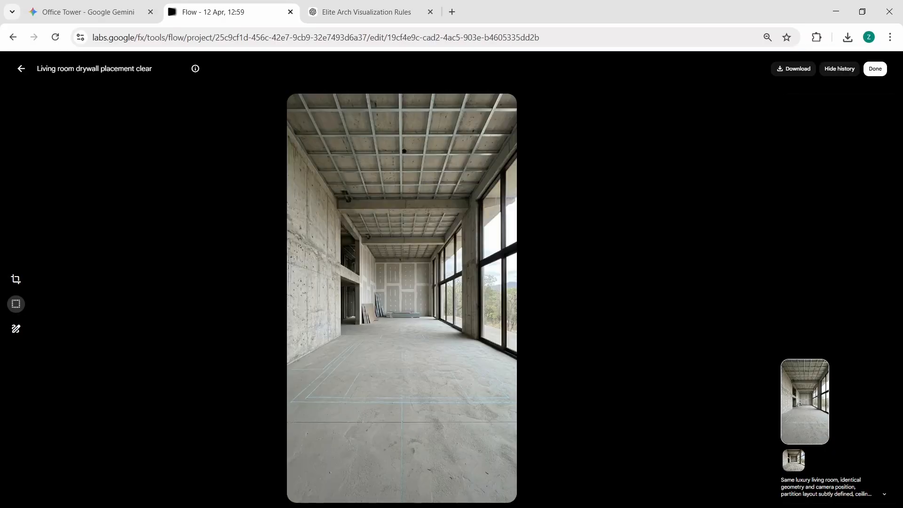
left_click(17, 330)
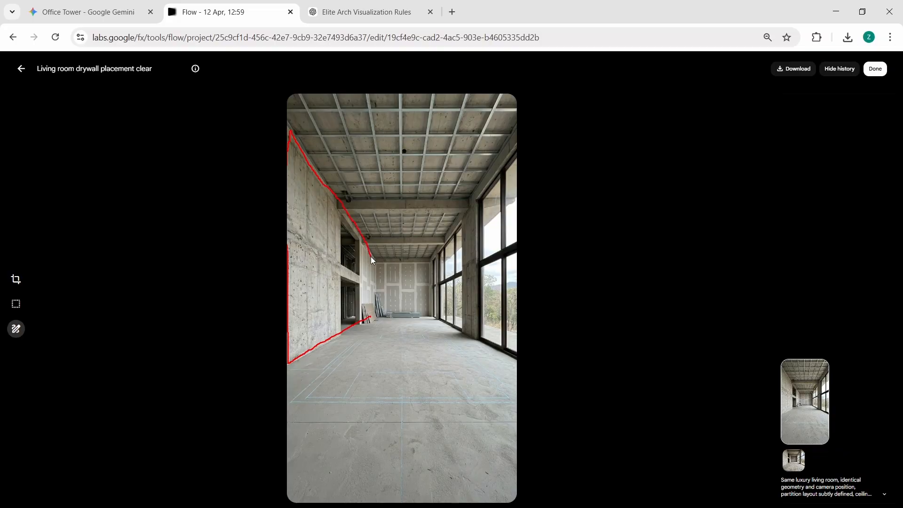
left_click_drag(374, 258, 371, 318)
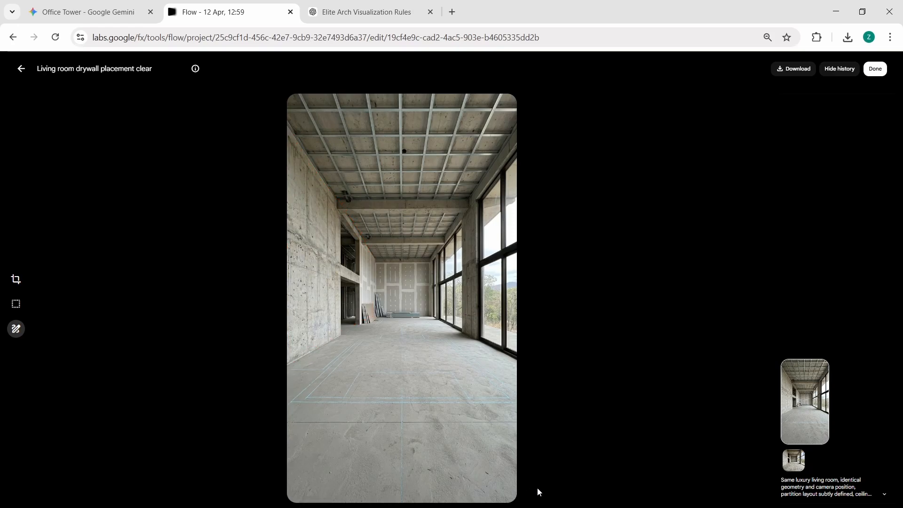
left_click(21, 70)
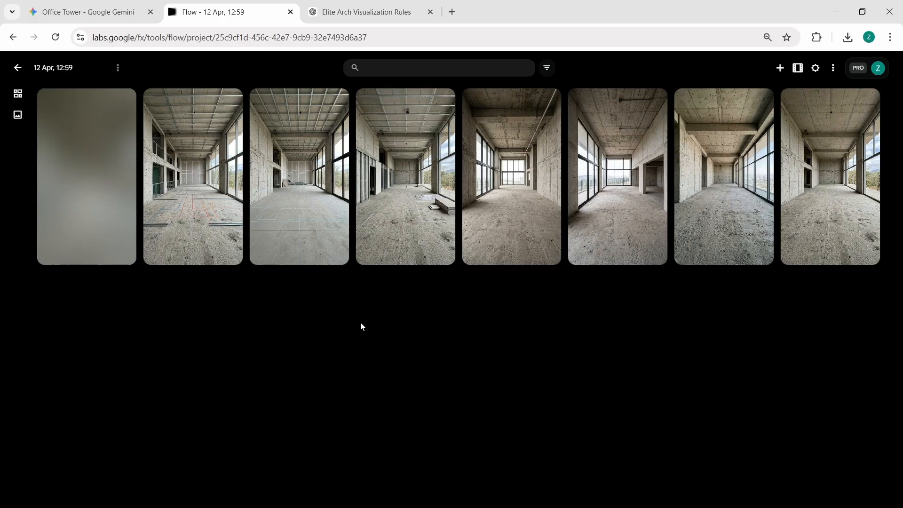
- Open the edited drywall image with the framed left wall, download it at 2K, and return to the project
left_click(106, 183)
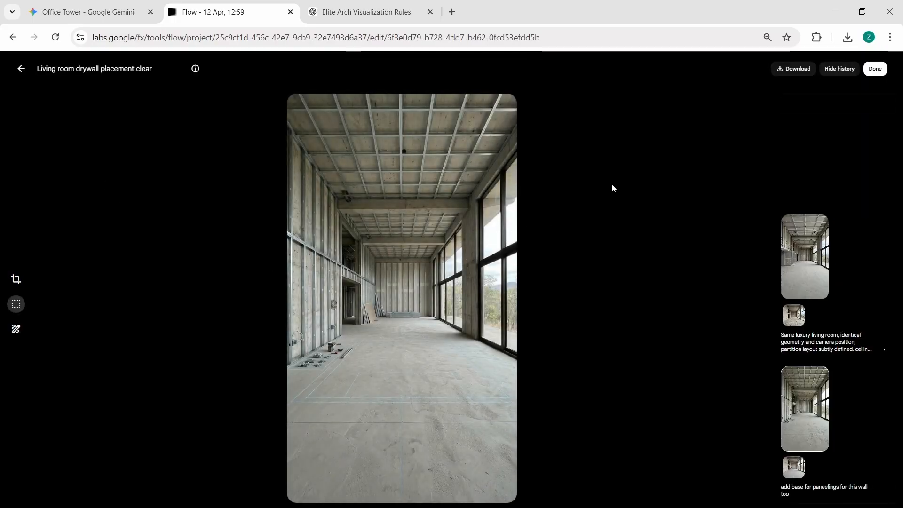
left_click(809, 71)
left_click(772, 123)
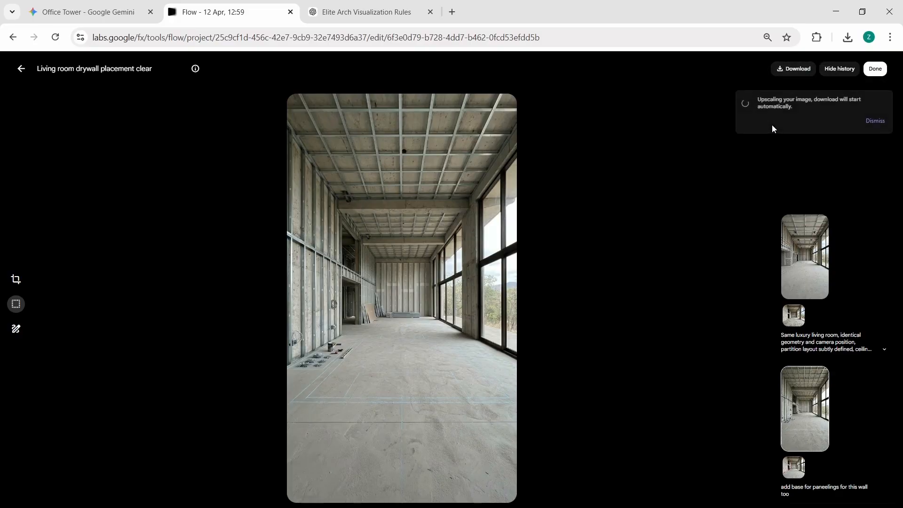
left_click(20, 70)
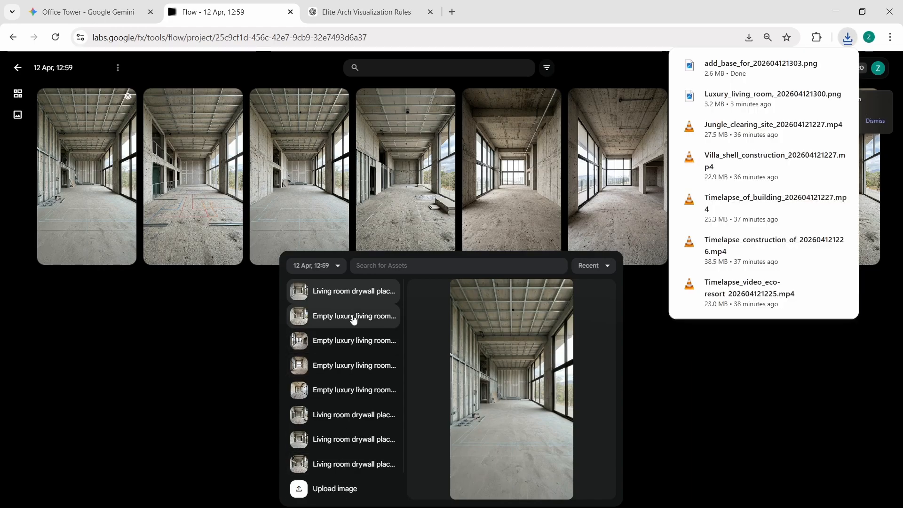
- Switch to the ChatGPT conversation and copy the prompt text under IMAGE 3 — TECHNICAL INSTALL (MEP)
left_click(382, 11)
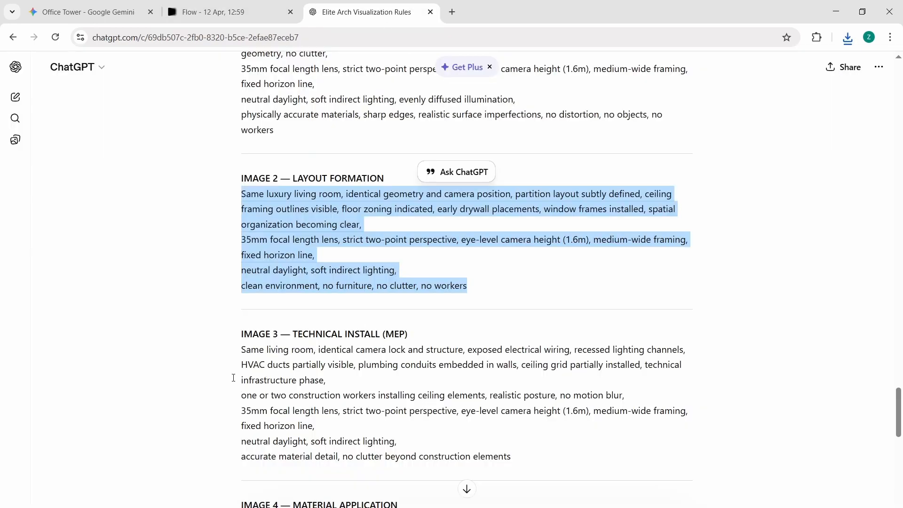
scroll(233, 377, "down", 4)
left_click(262, 262)
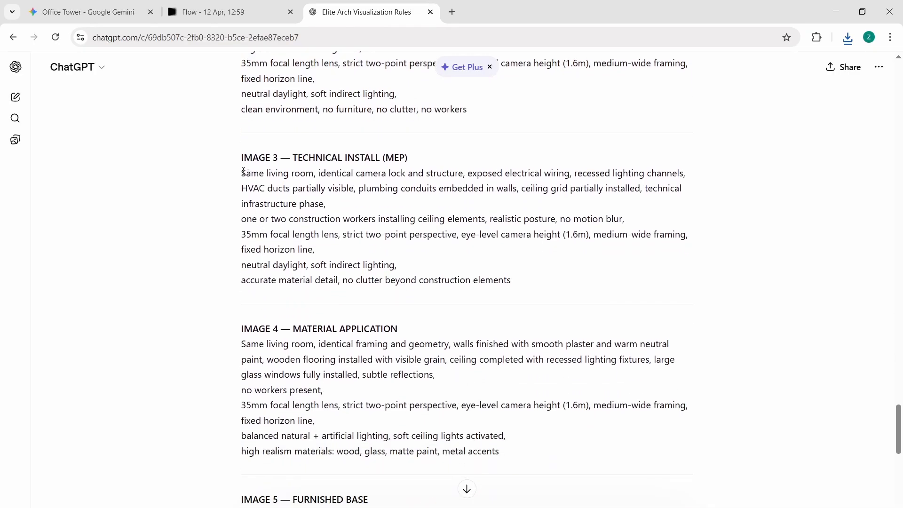
left_click_drag(243, 172, 554, 295)
right_click(500, 234)
left_click(523, 249)
- Switch to Flow and generate technical install images from the copied prompt, using the attached drywall reference
left_click(207, 11)
key("ctrl+v")
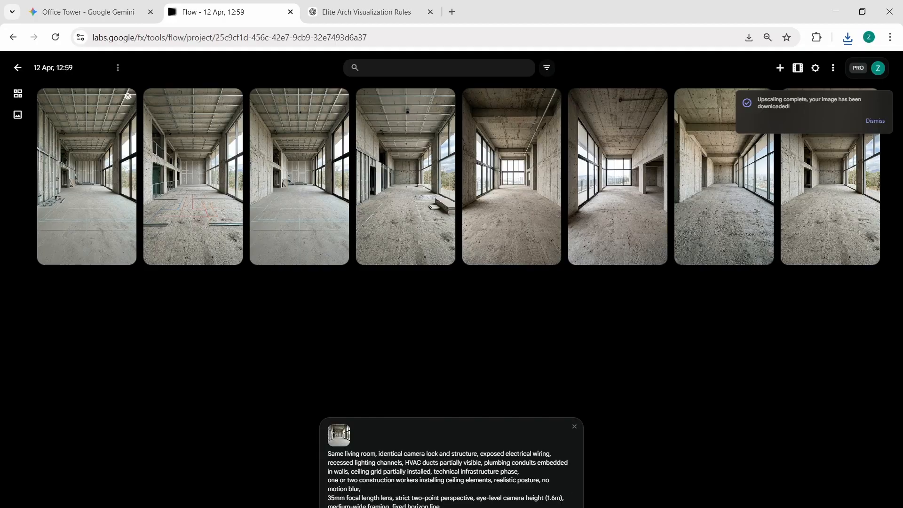
key("Return")
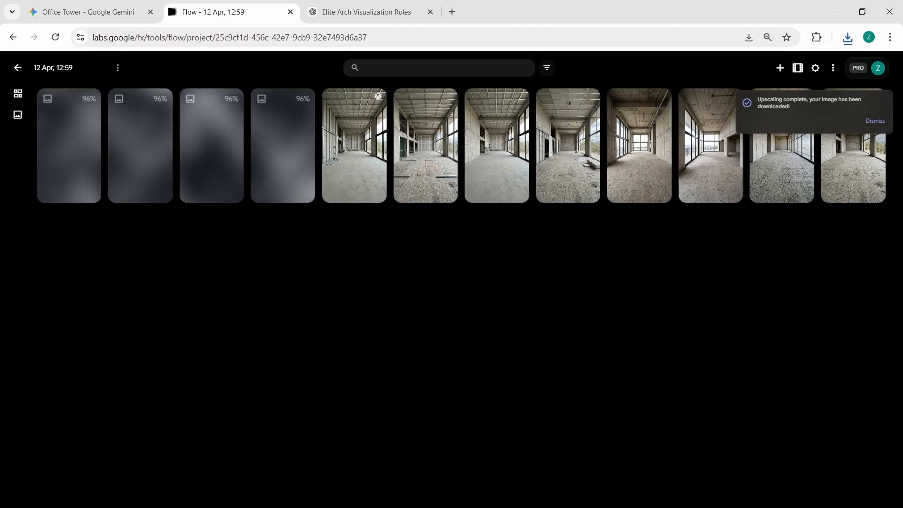
left_click(875, 121)
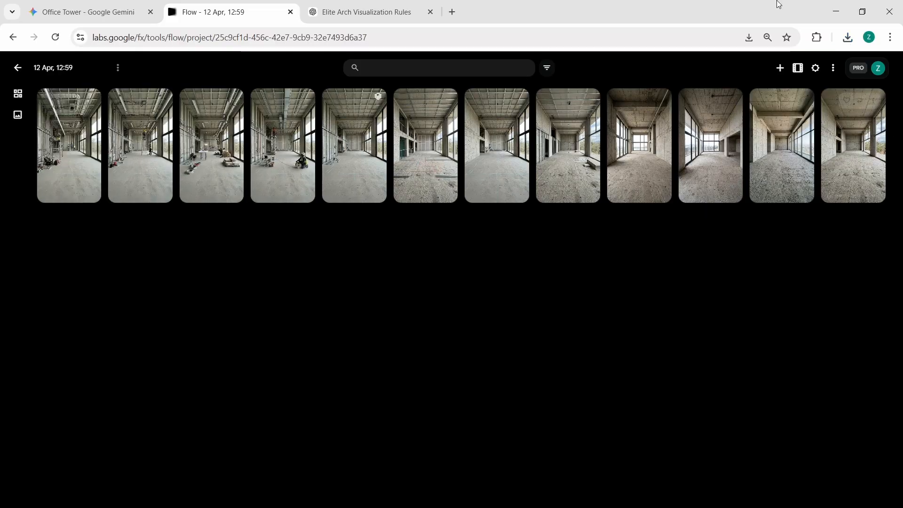
- Open the technical install image with a worker on scaffolding by the left wall and download it at 2K
left_click(305, 169)
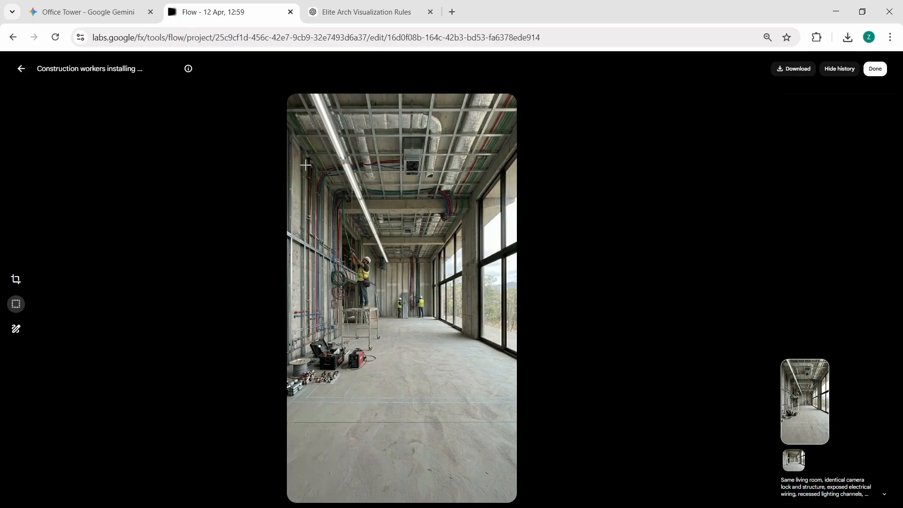
left_click(771, 74)
left_click(772, 124)
left_click(876, 121)
left_click(21, 70)
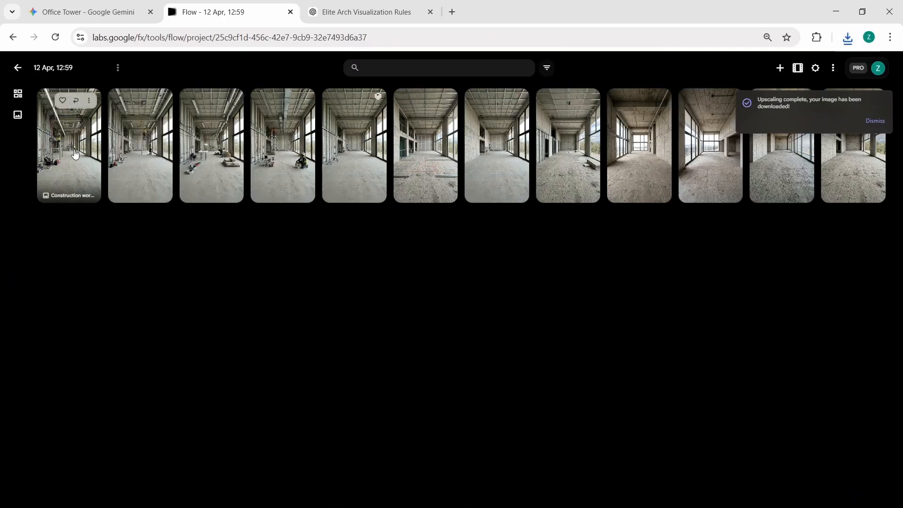
- Review the downloaded technical install image, and attach the first listed construction workers image as the reference for generation
left_click(76, 157)
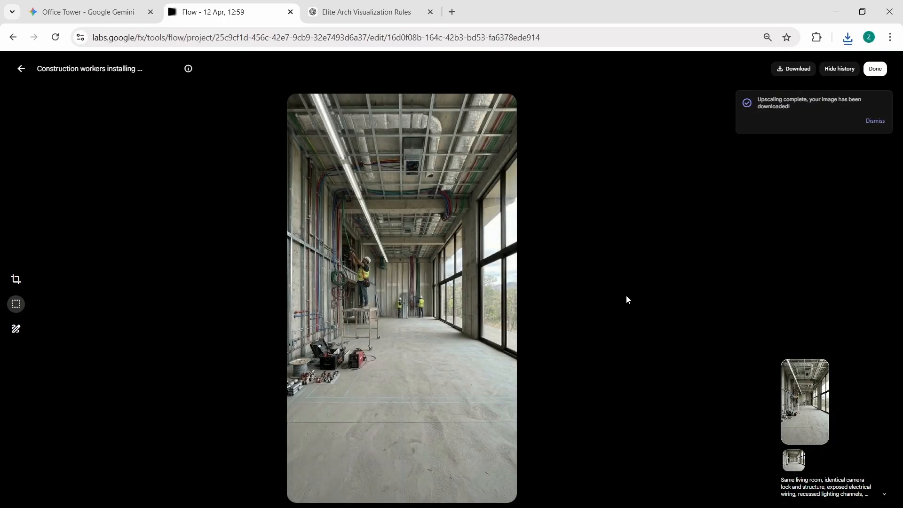
left_click(22, 69)
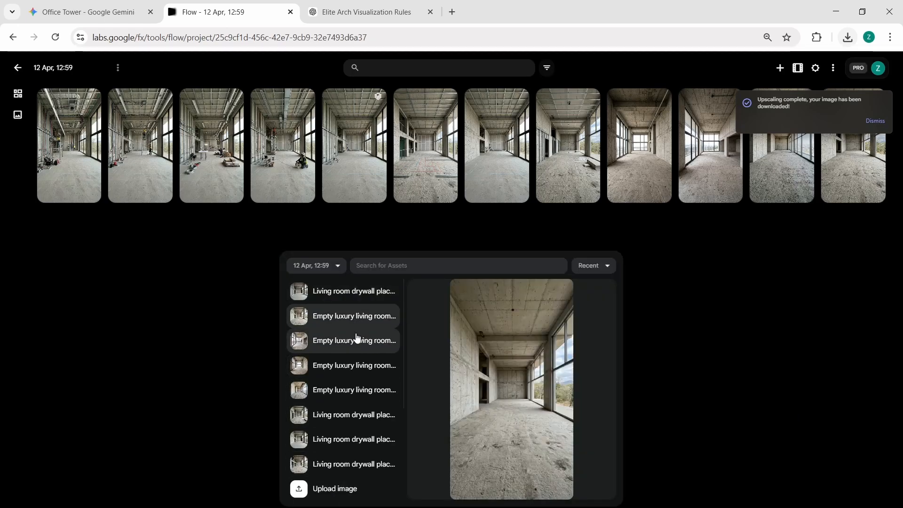
scroll(356, 395, "down", 2)
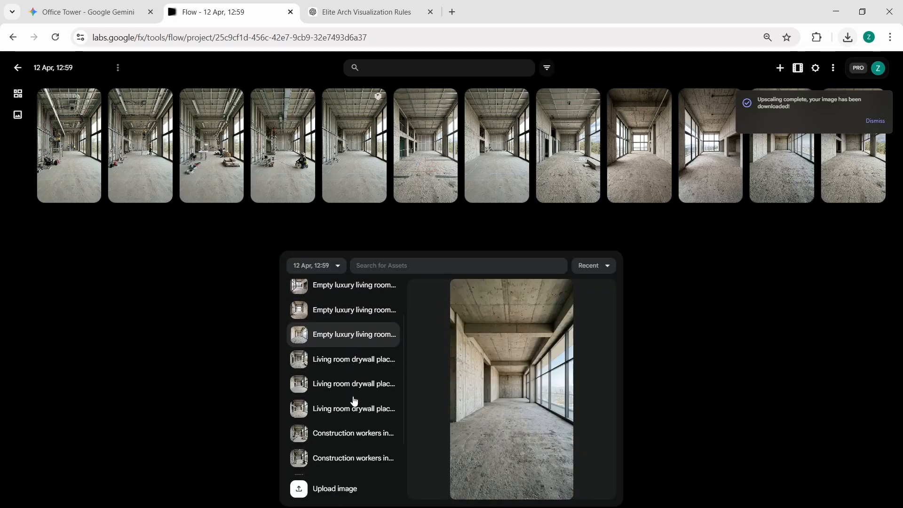
left_click(354, 437)
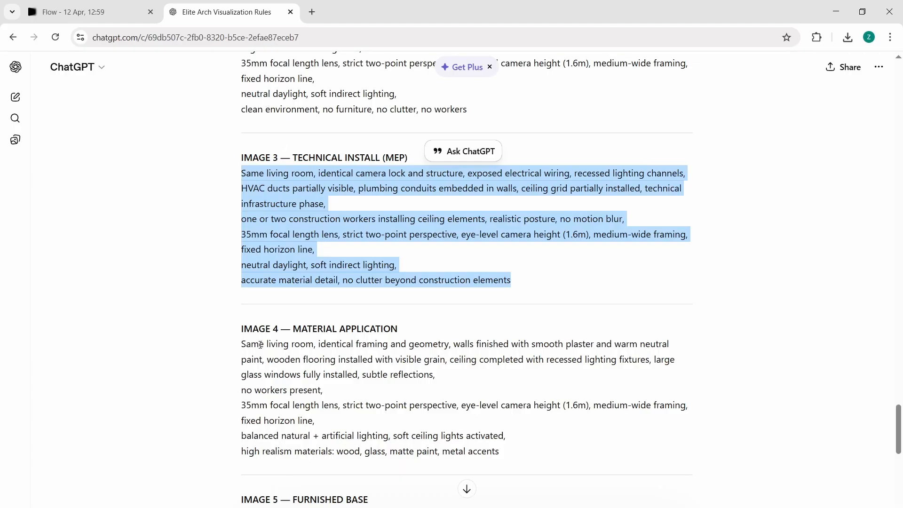
- In the ChatGPT conversation, copy the prompt text under IMAGE 4 — MATERIAL APPLICATION
scroll(240, 249, "down", 3)
left_click_drag(240, 227, 503, 337)
right_click(362, 258)
left_click(373, 268)
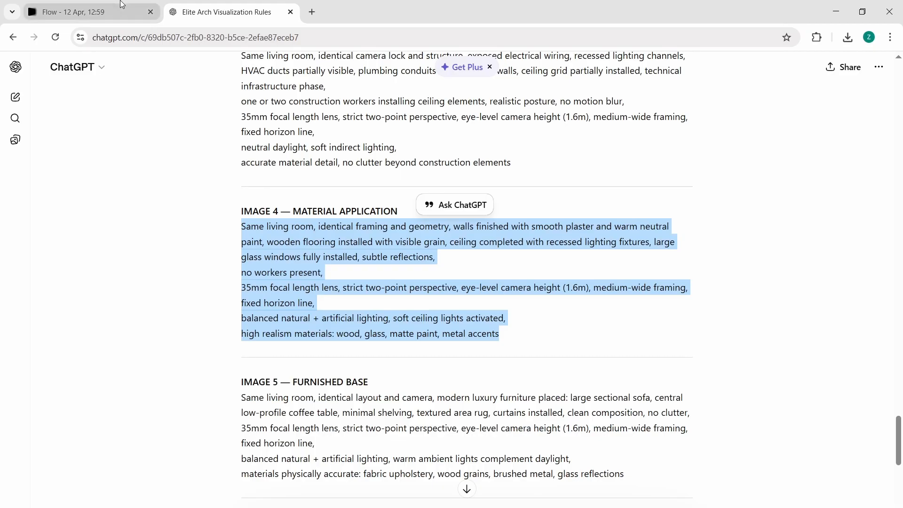
- Switch to Flow and generate material application images from the copied IMAGE 4 prompt, using the attached construction workers reference
left_click(73, 12)
key("ctrl+v")
key("Return")
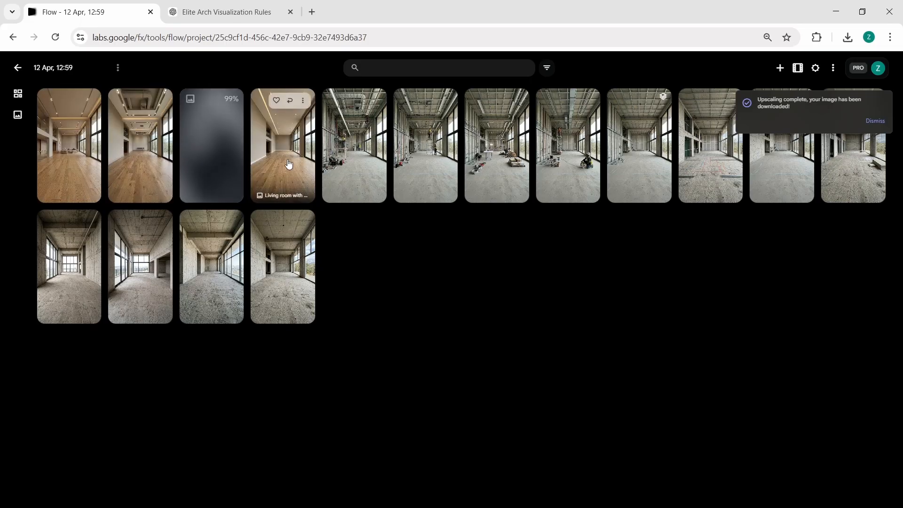
- Compare the neutral paint living room images and download at 2K the one with a single diagonal ceiling light strip
left_click(289, 163)
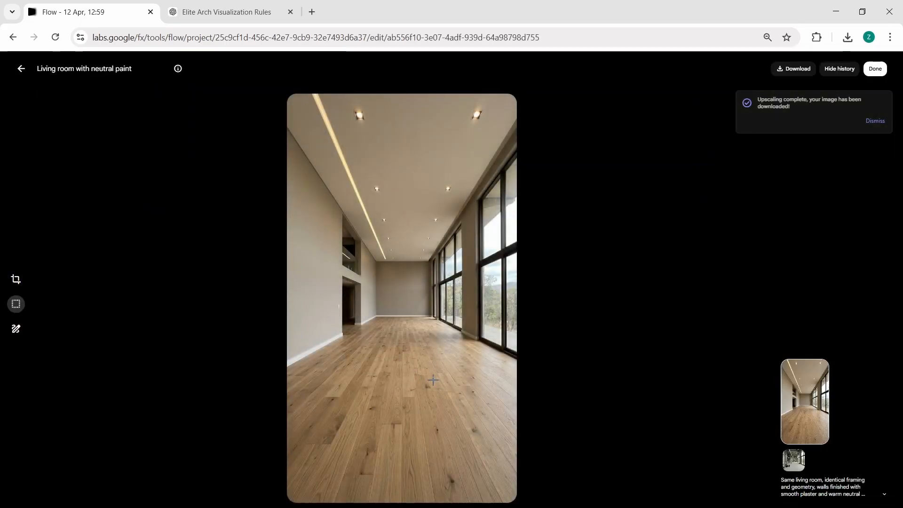
key("Escape")
left_click(79, 151)
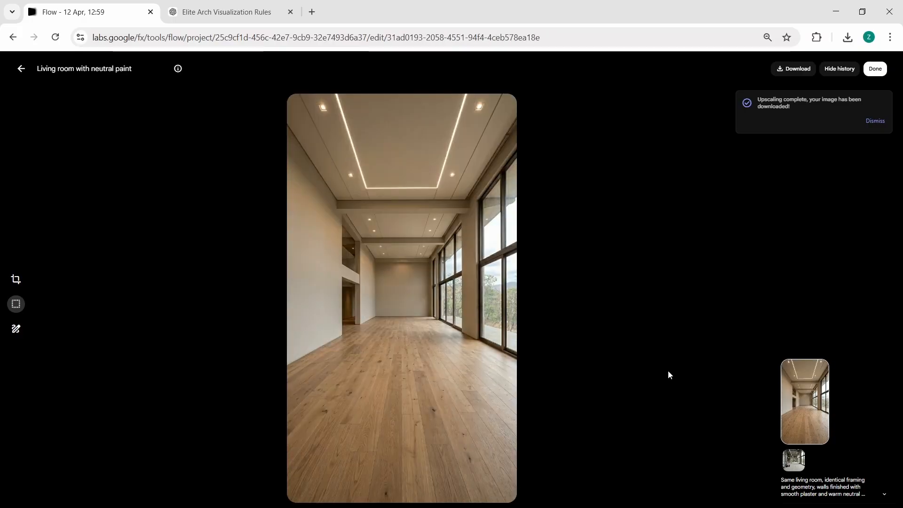
left_click(794, 68)
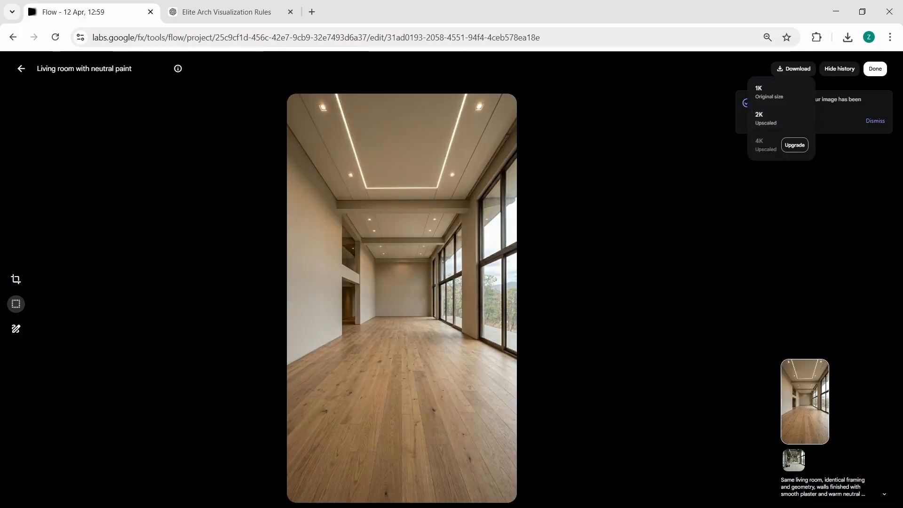
left_click(781, 118)
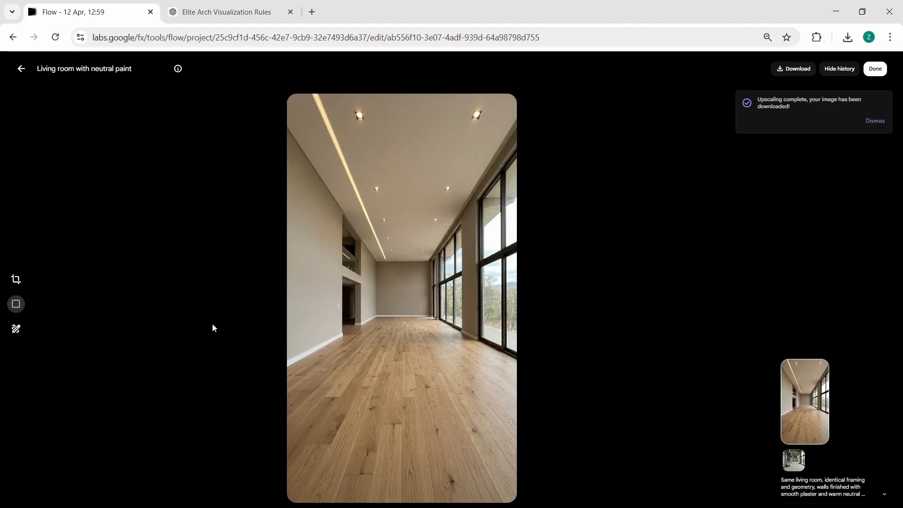
left_click(794, 69)
left_click(777, 119)
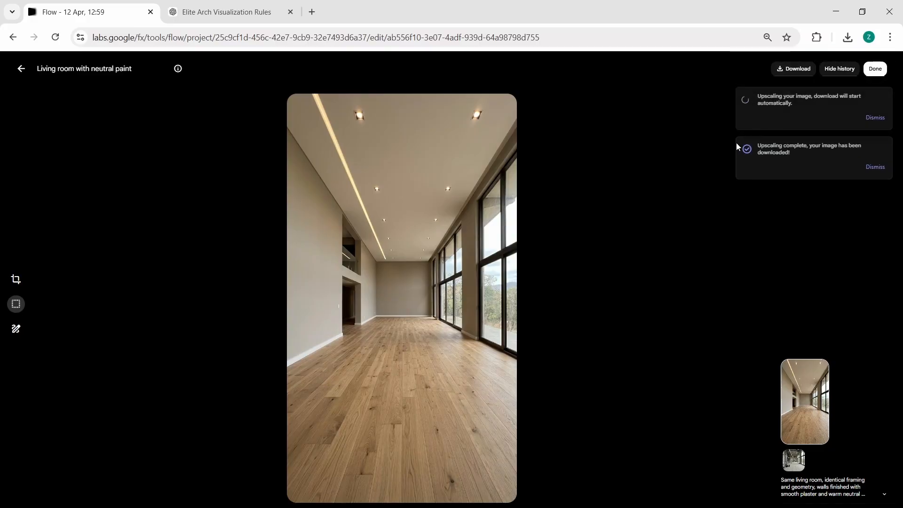
- Return to the project and attach the neutral paint living room image with the single ceiling light strip as the generation reference
left_click(21, 69)
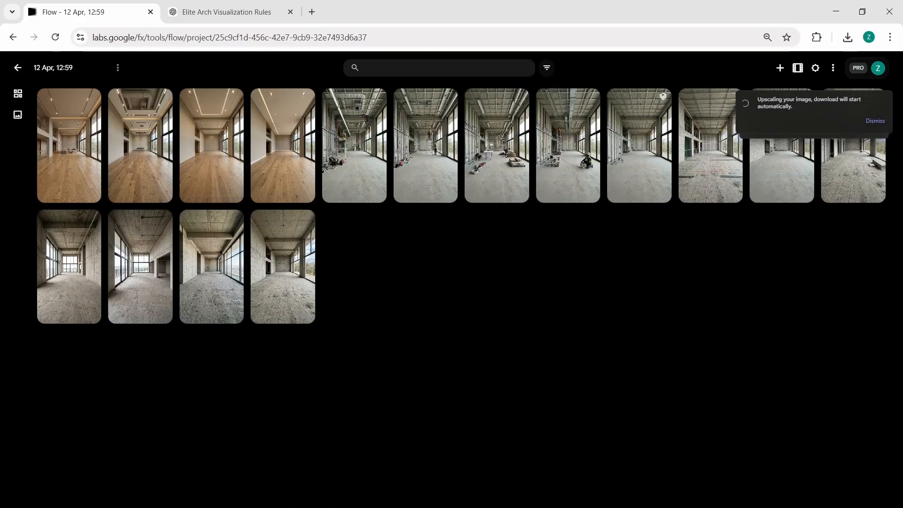
left_click(408, 432)
scroll(348, 358, "down", 5)
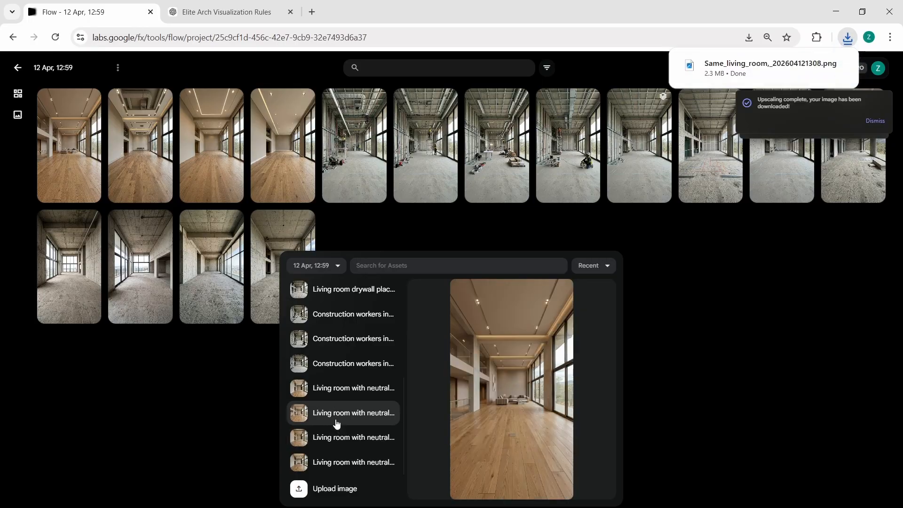
left_click(329, 393)
- Copy the prompt under IMAGE 5 — FURNISHED BASE in ChatGPT and generate furnished living room images from it in Flow
left_click(221, 12)
scroll(288, 368, "down", 1)
scroll(288, 368, "down", 2)
left_click_drag(241, 280, 602, 357)
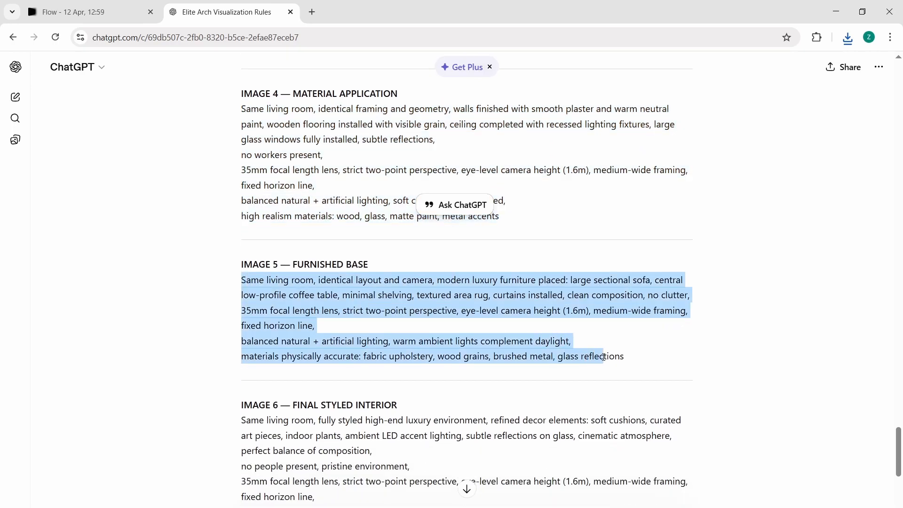
right_click(614, 306)
left_click(645, 313)
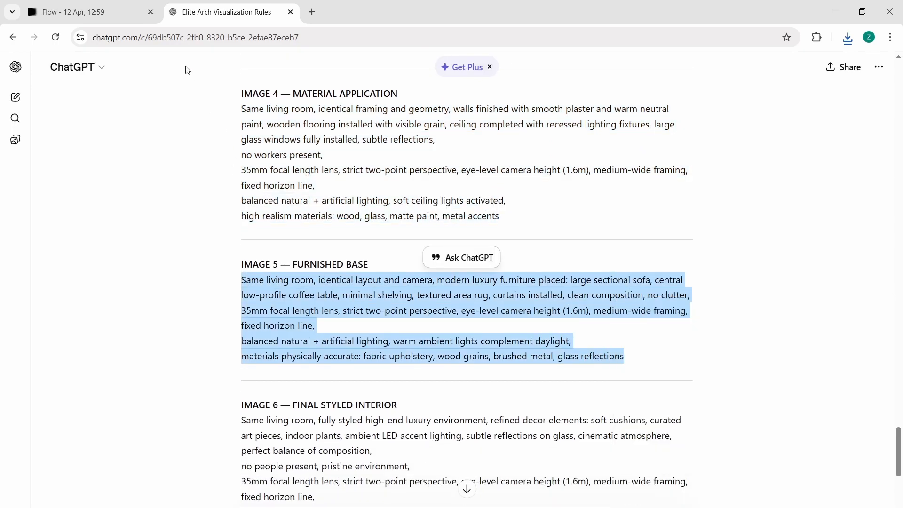
left_click(117, 13)
key("ctrl+v")
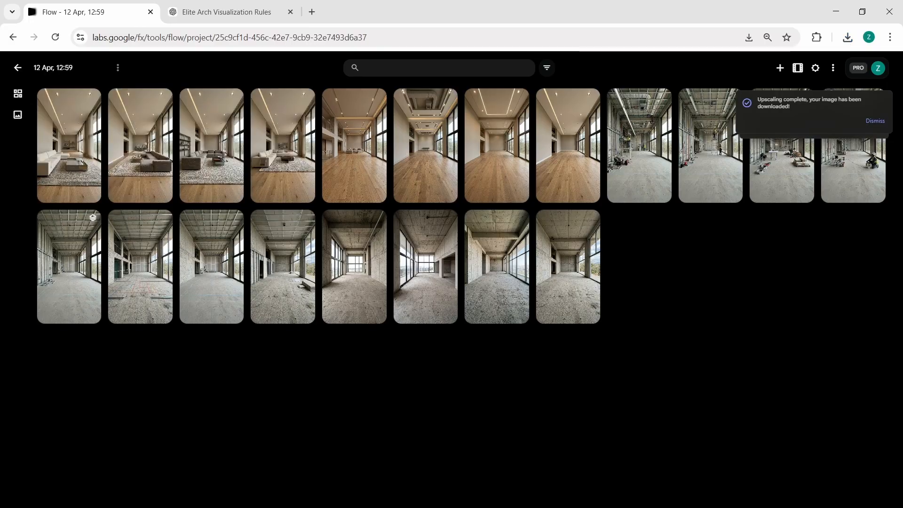
- Compare the modern furniture images and download at 2K the one with a grey sectional sofa and shelving along the left wall
left_click(282, 165)
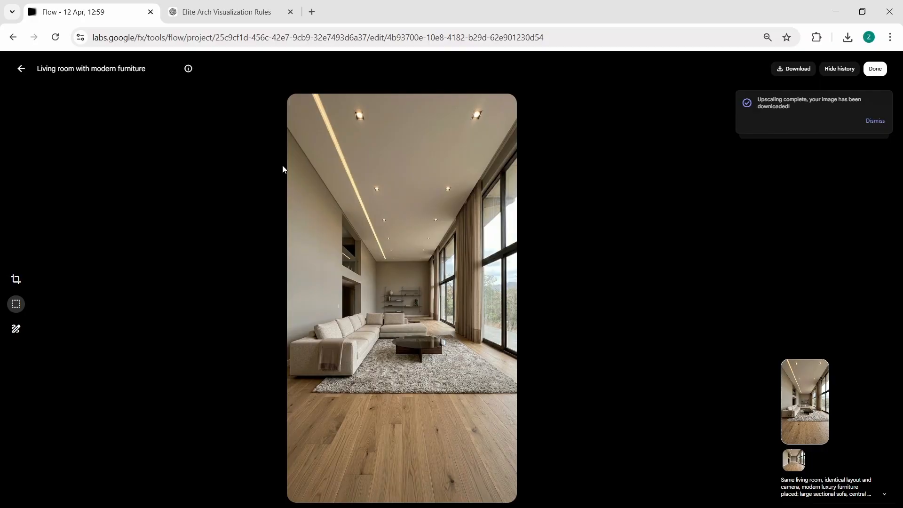
key("Right")
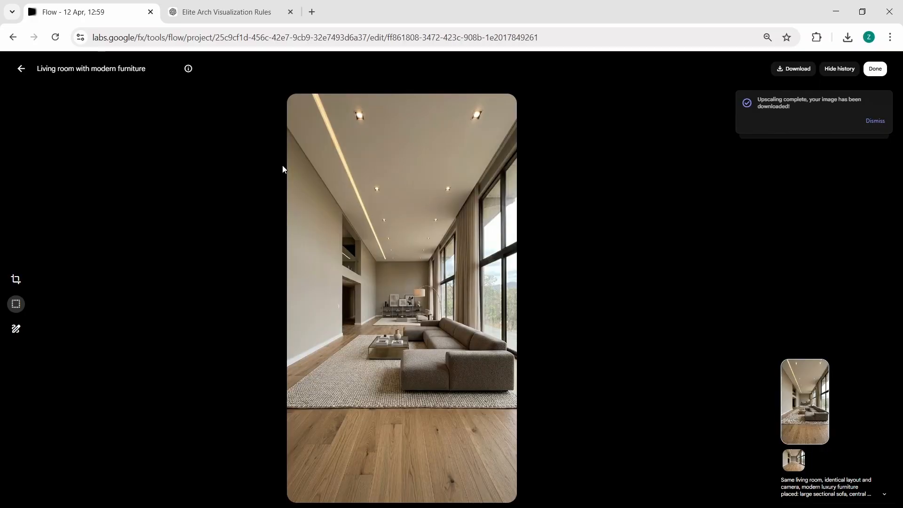
key("Right")
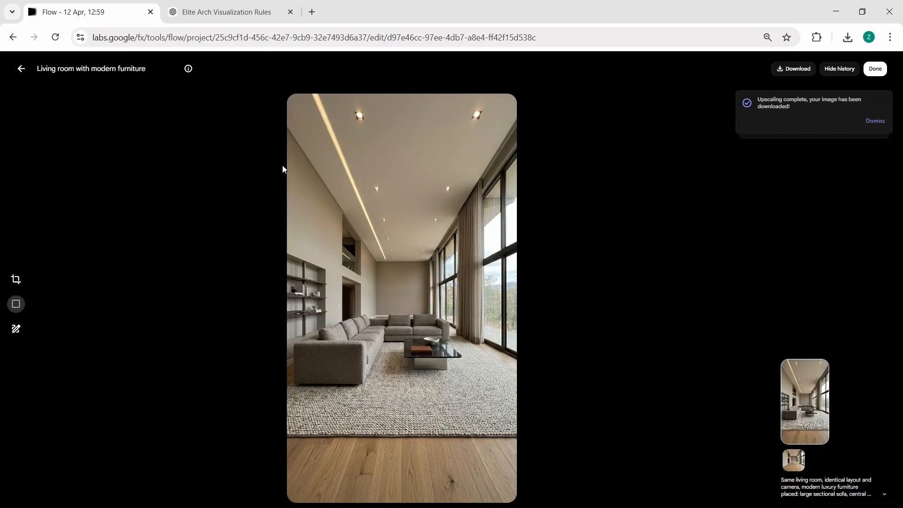
key("Right")
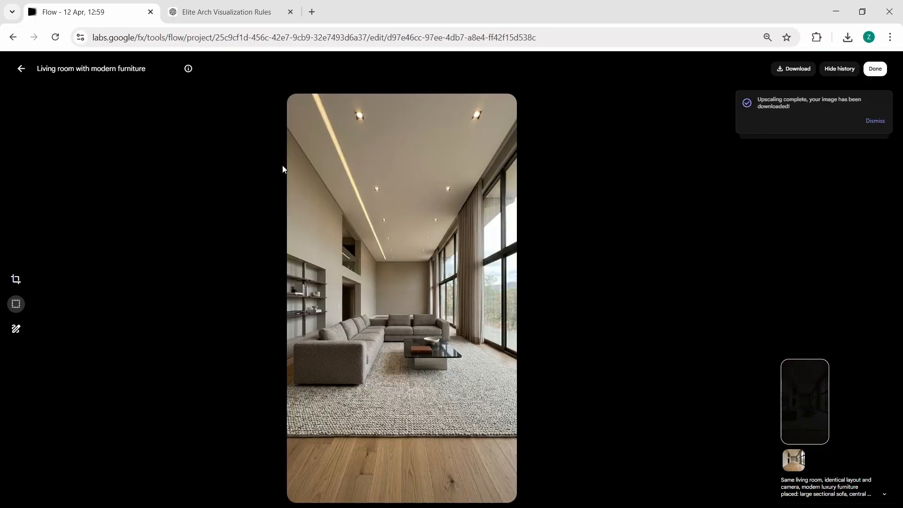
key("Left")
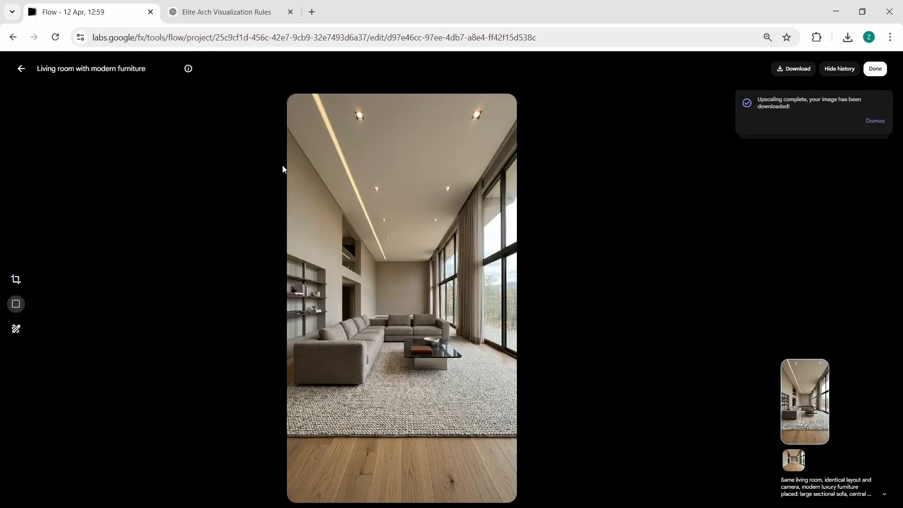
left_click(781, 71)
left_click(764, 119)
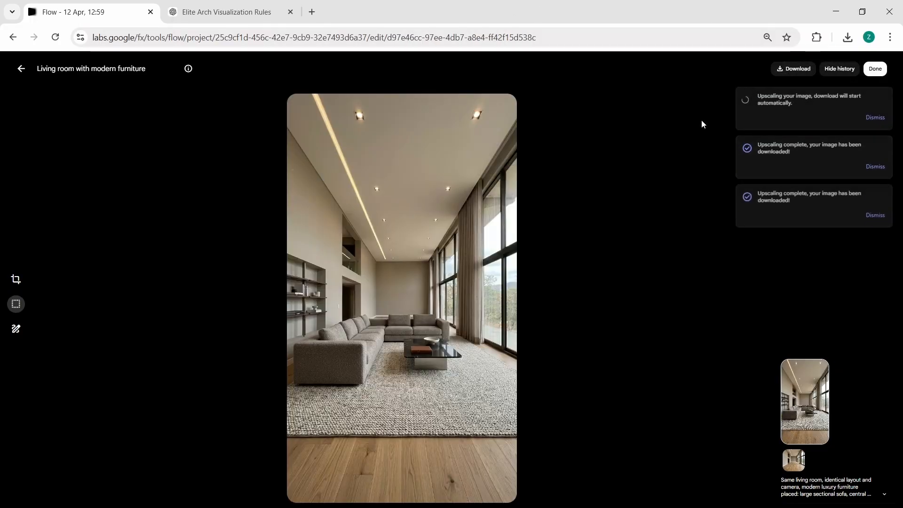
- In the ChatGPT conversation, copy the prompt text under IMAGE 6 — FINAL STYLED INTERIOR
left_click(212, 3)
scroll(239, 211, "down", 5)
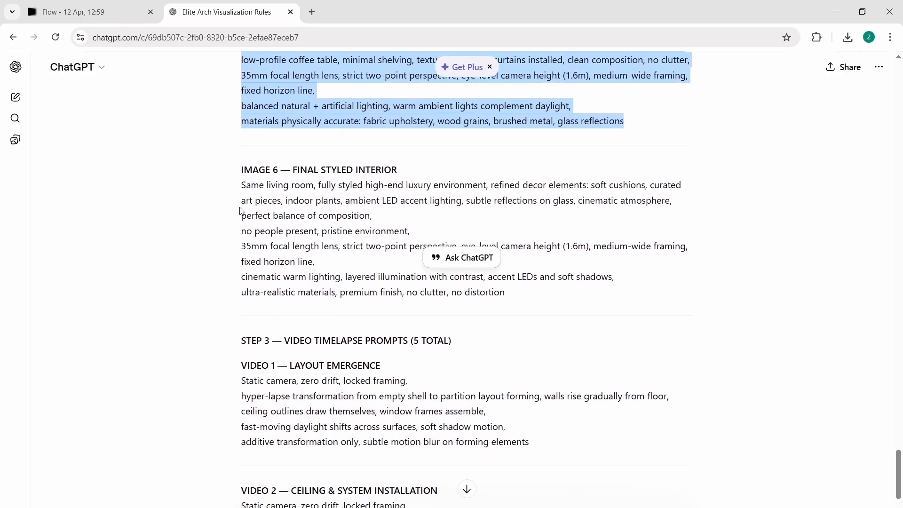
left_click_drag(241, 187, 506, 288)
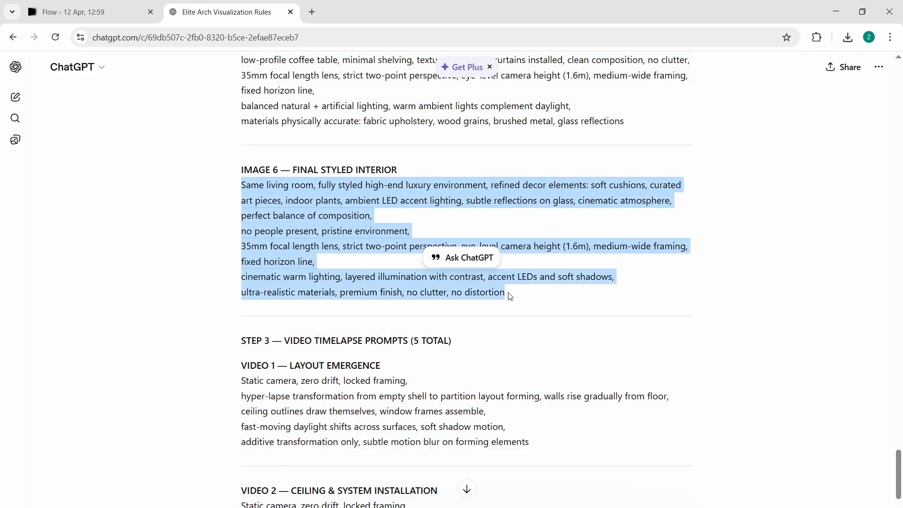
right_click(348, 221)
left_click(374, 236)
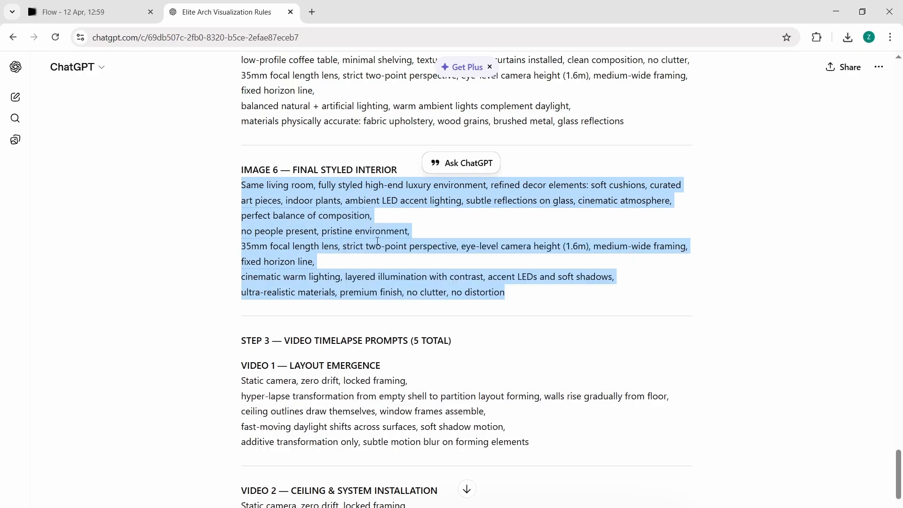
- In the Flow project, generate final styled interior images from the copied prompt, using the furnished image with left-wall shelving as reference
left_click(104, 5)
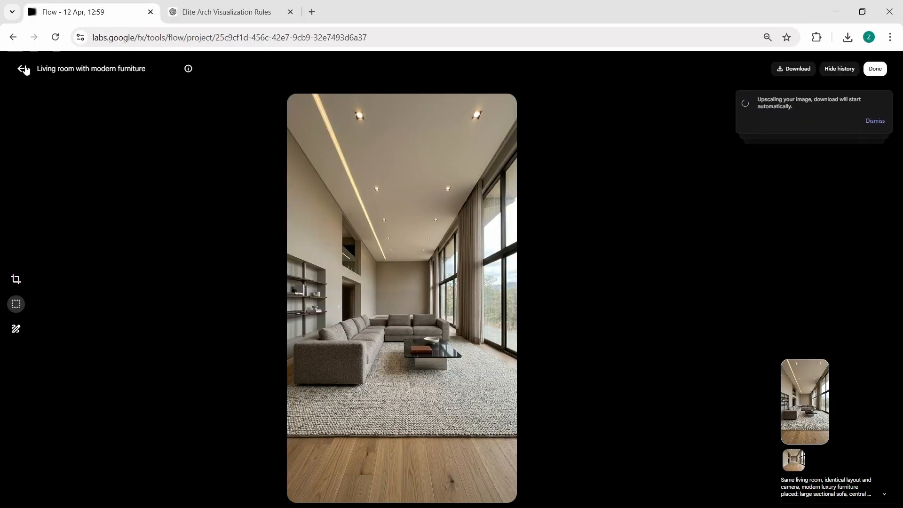
left_click(22, 68)
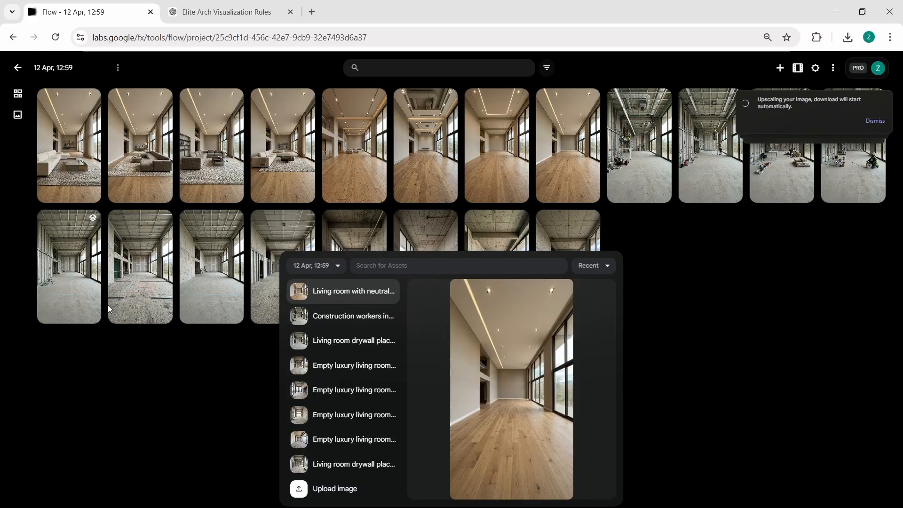
left_click(90, 137)
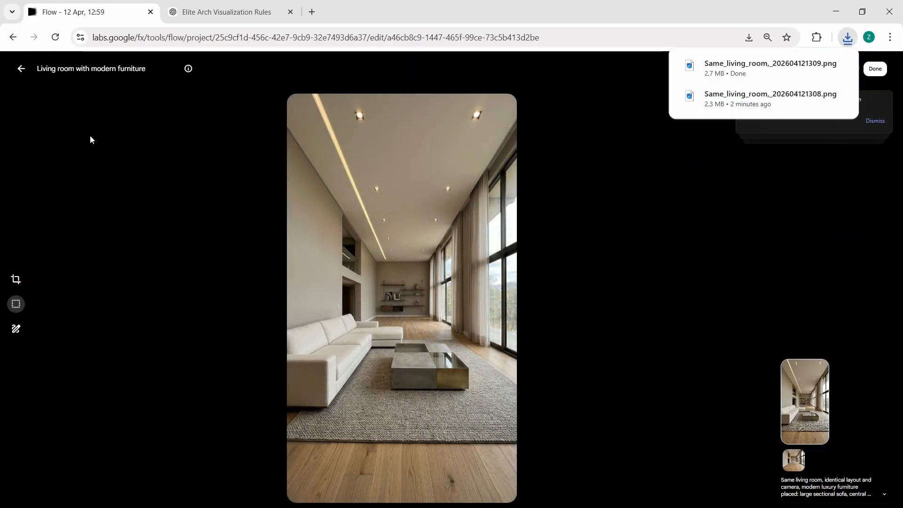
key("Escape")
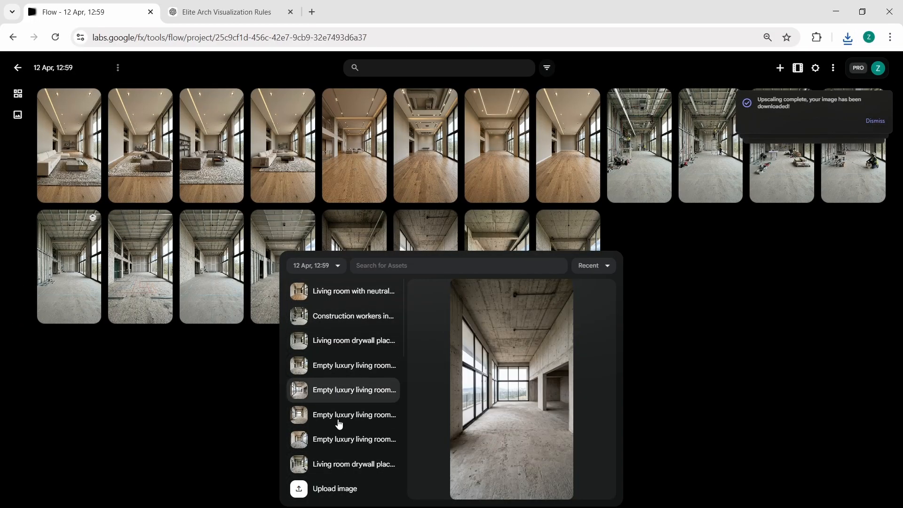
scroll(341, 458, "down", 3)
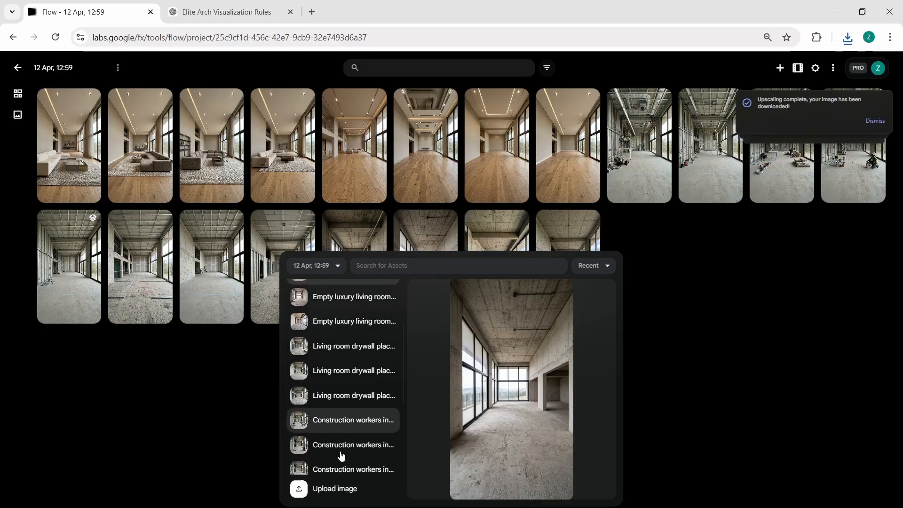
scroll(341, 455, "down", 5)
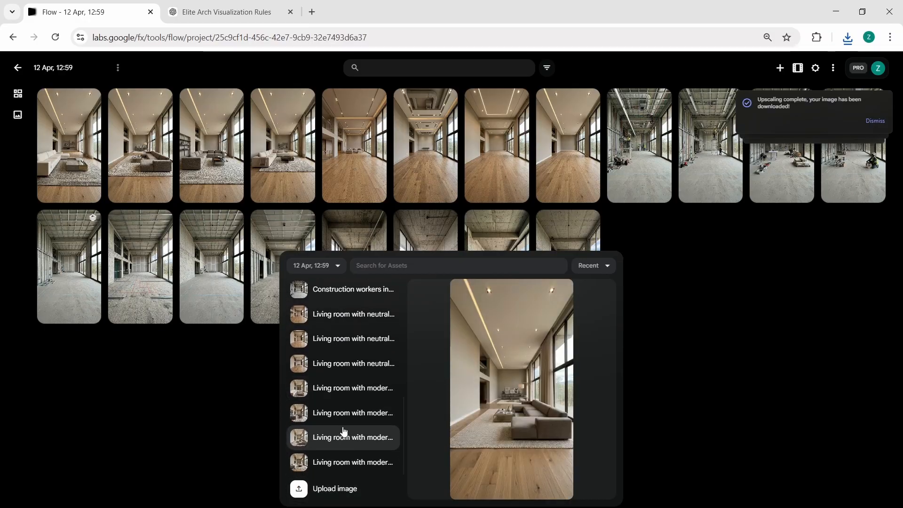
left_click(345, 422)
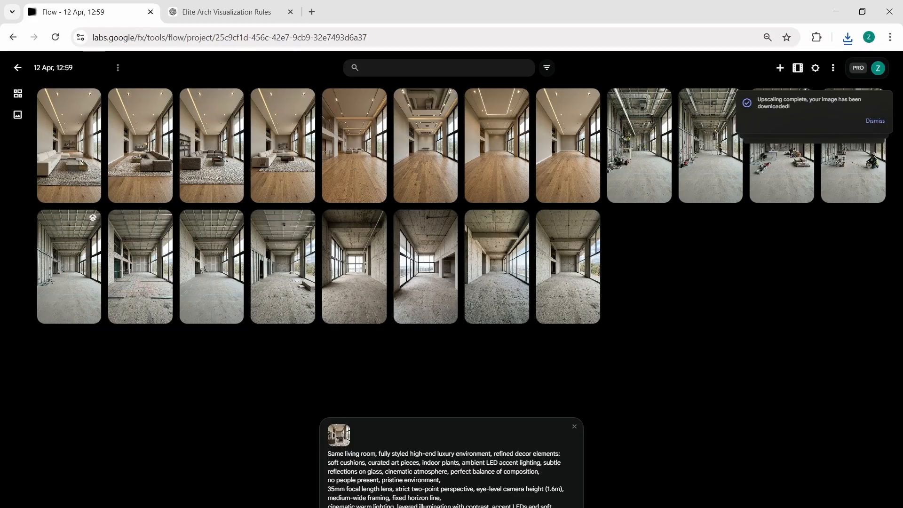
key("Return")
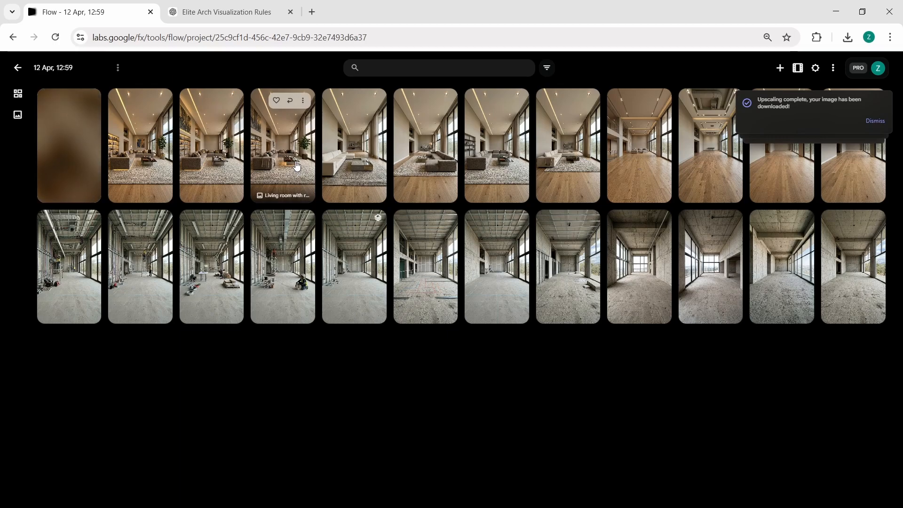
- Browse to the refined decor image with lit shelves and mark the blank wall above them for the edit "add a painting here"
left_click(299, 168)
key("Right")
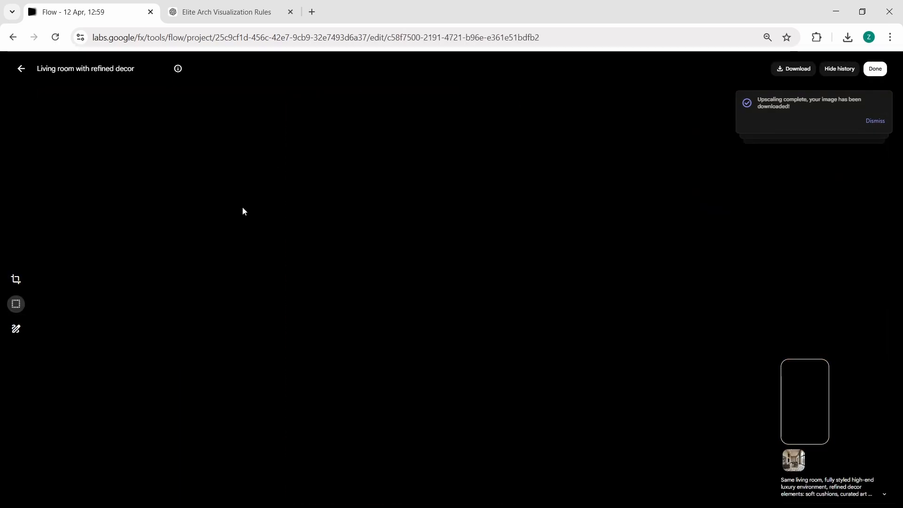
key("Right")
key("Right")
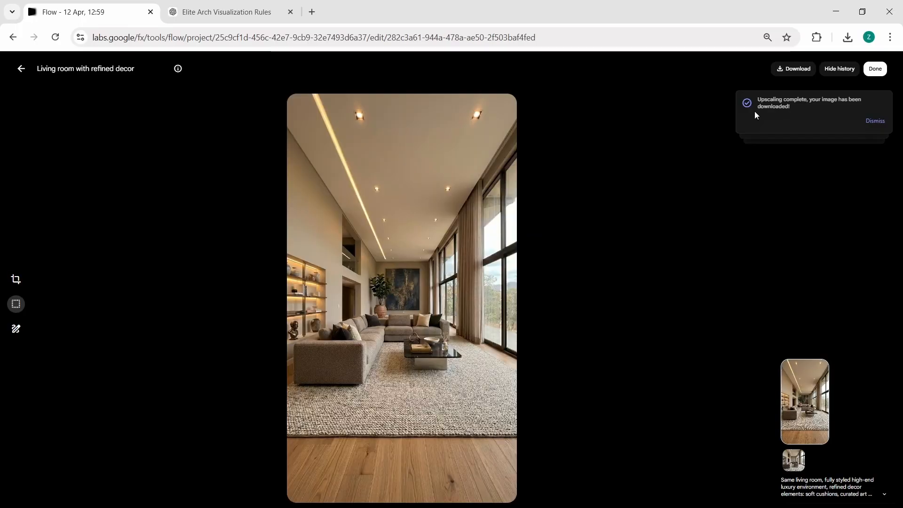
left_click(16, 328)
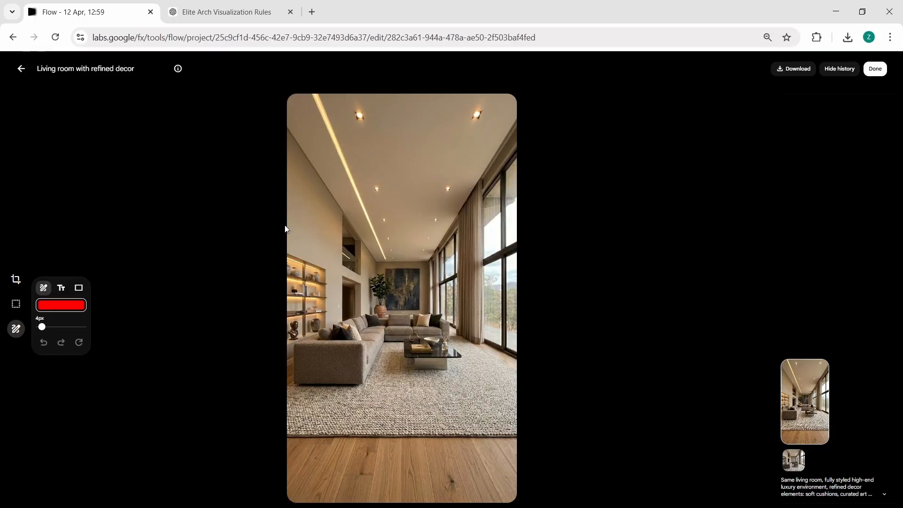
mouse_move(287, 207)
left_mouse_down()
mouse_move(292, 151)
mouse_move(306, 184)
left_mouse_up()
left_click_drag(329, 229, 329, 247)
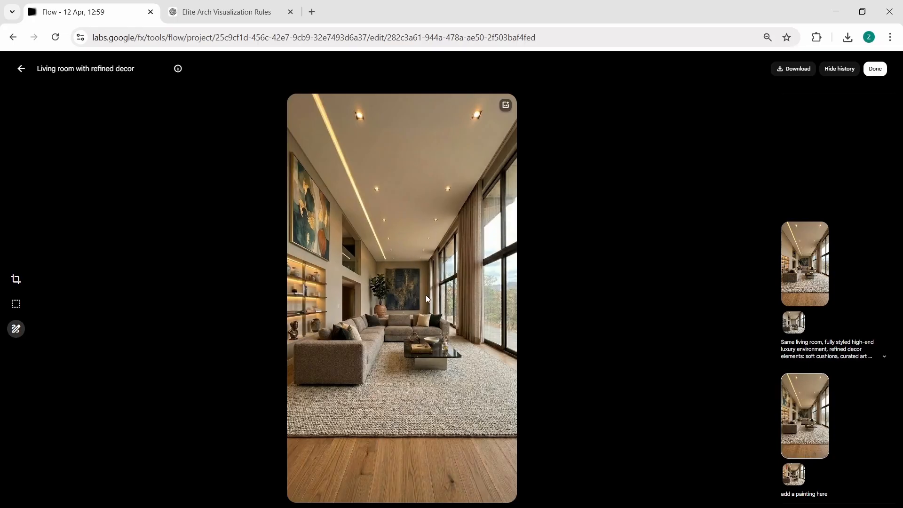
- Download the edited living room image with the added wall painting at 2K
left_click(793, 69)
left_click(770, 120)
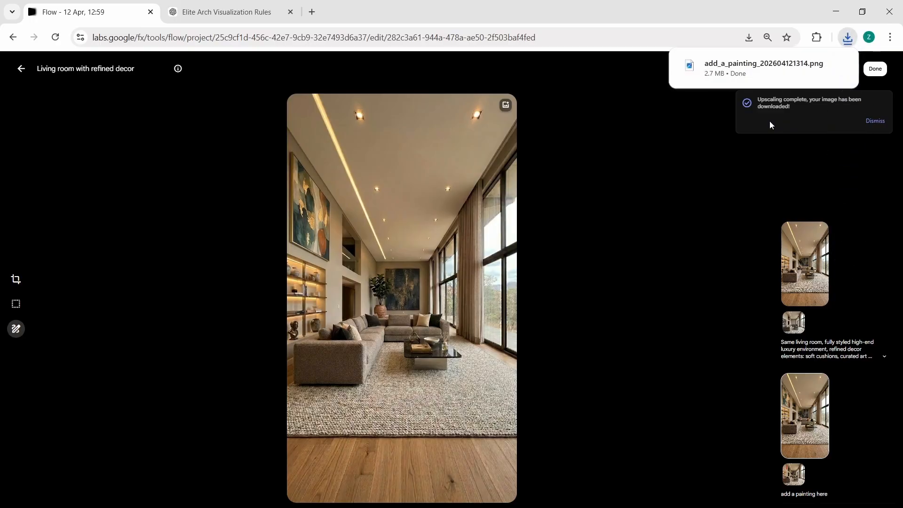
key("Escape")
- Open a new Flow project and upload Luxury_living_room,_202604121300.png from folder 8 as the video's start frame
left_click(19, 69)
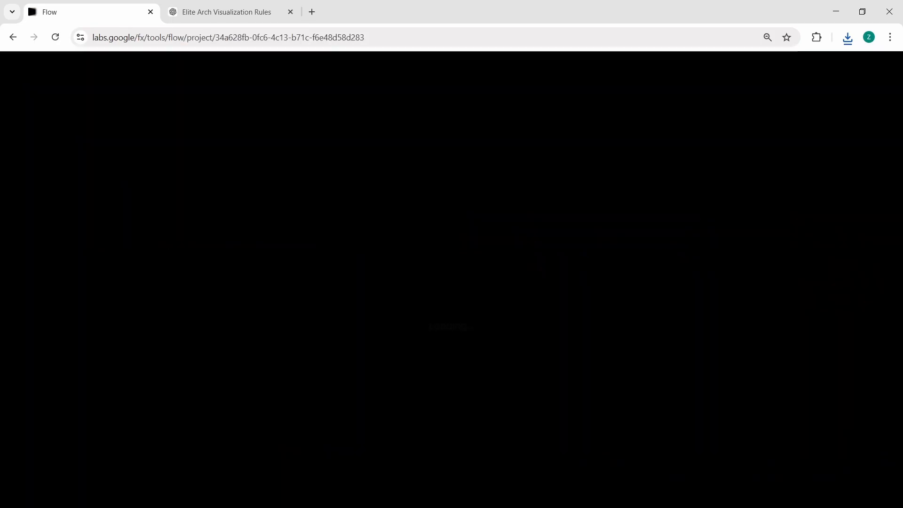
left_click(334, 503)
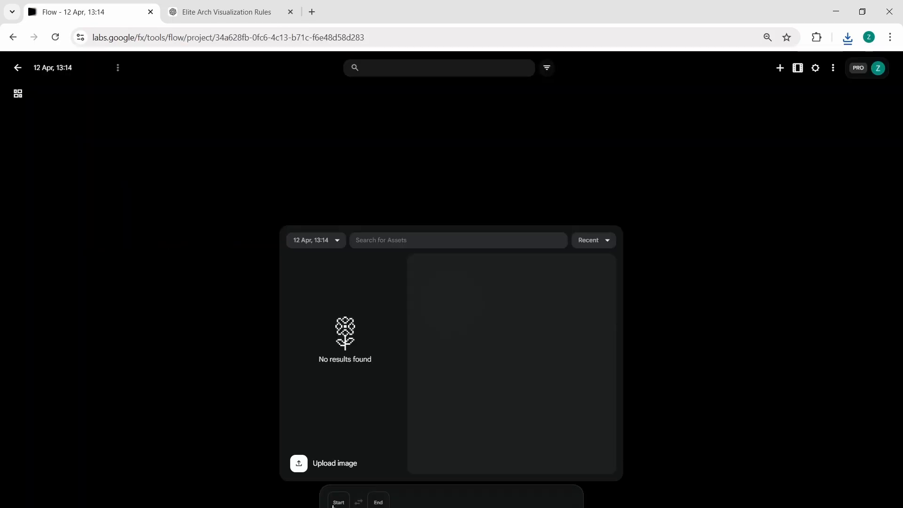
left_click(328, 475)
left_click(482, 162)
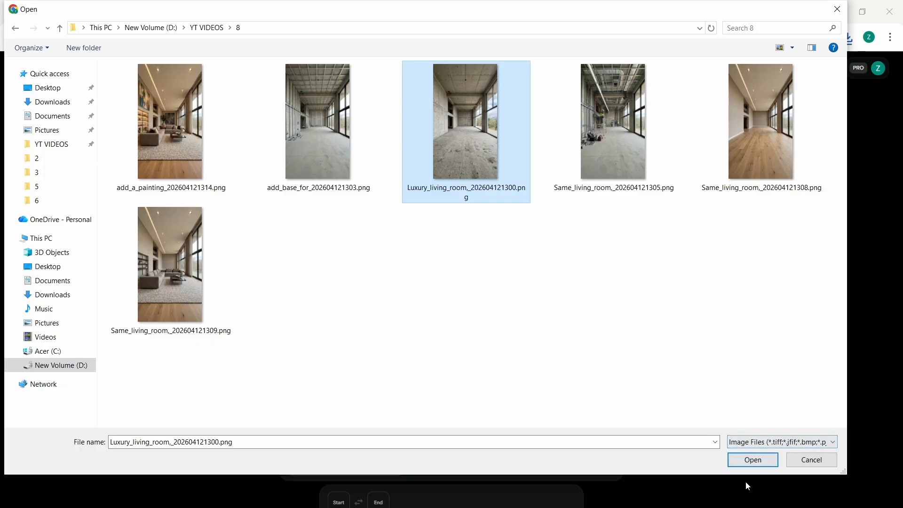
left_click(749, 460)
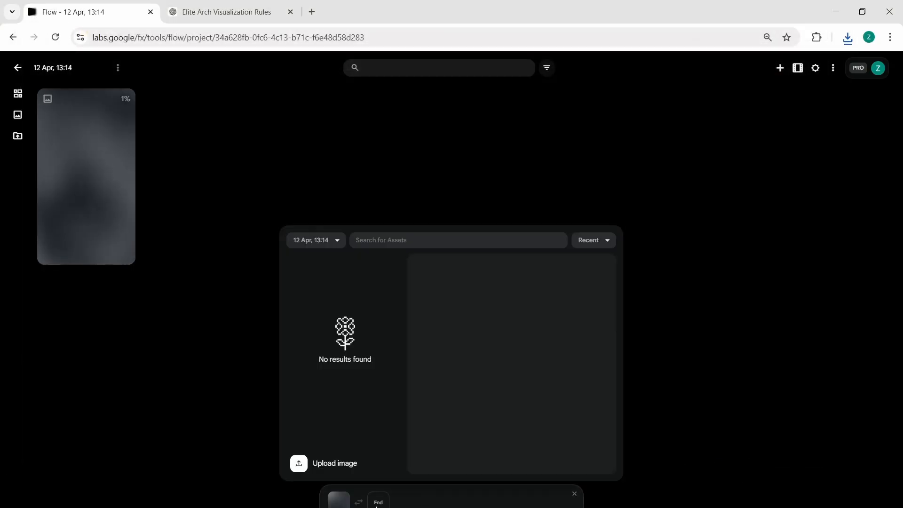
- Upload add_base_for_202604121303.png from folder 8 as the video's end frame
left_click(328, 464)
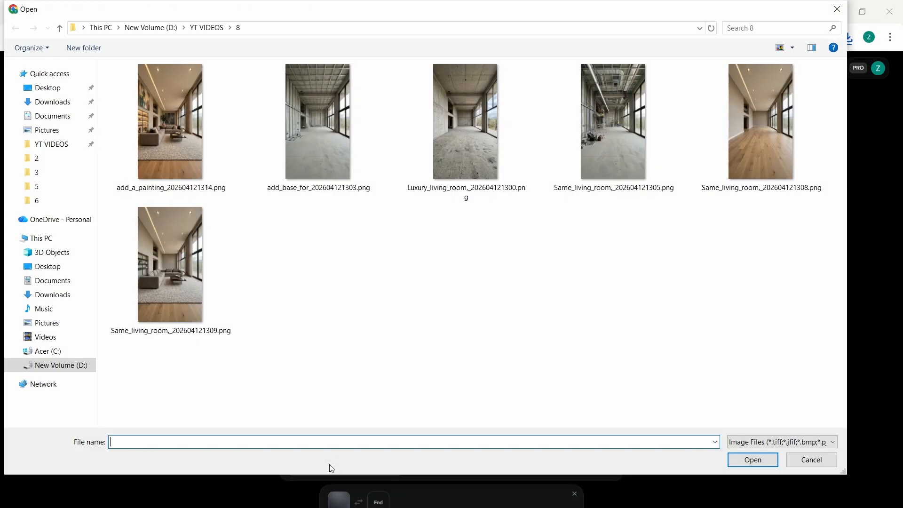
left_click(330, 158)
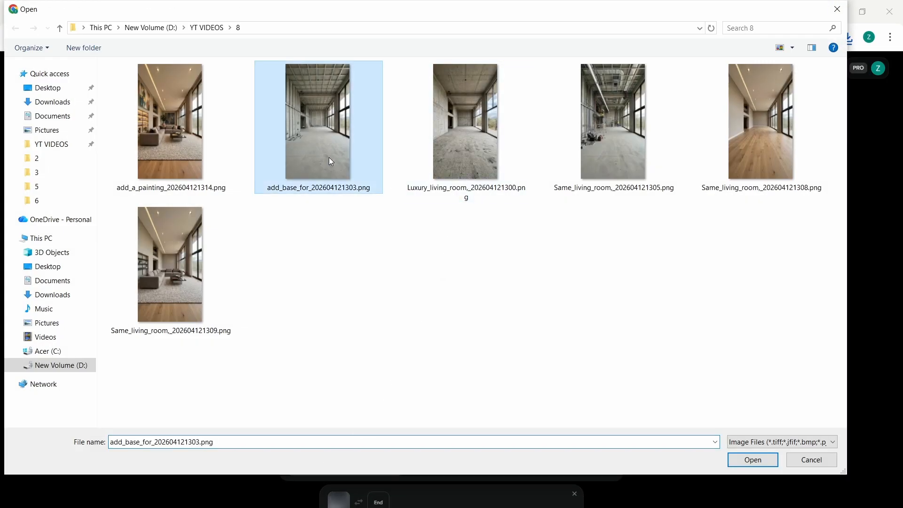
left_click(753, 464)
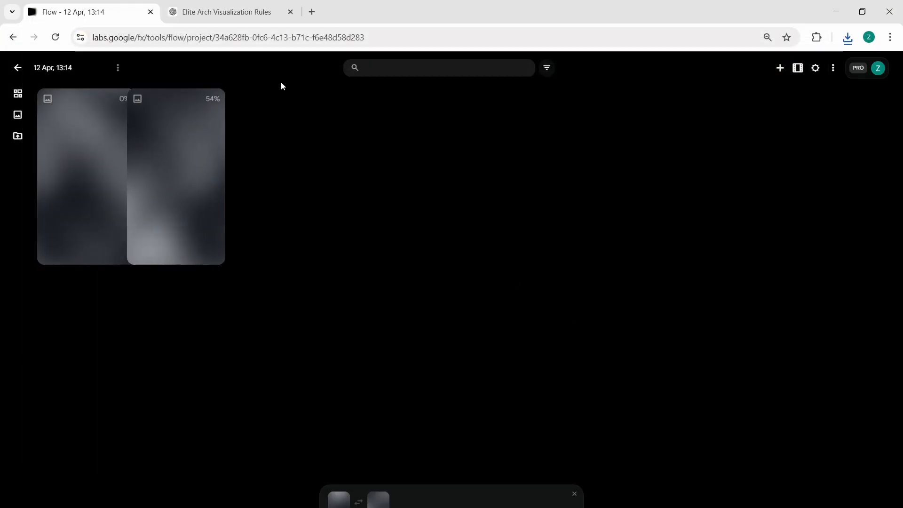
- Copy the VIDEO 1 — LAYOUT EMERGENCE prompt from ChatGPT and generate the Flow video with it
left_click(197, 13)
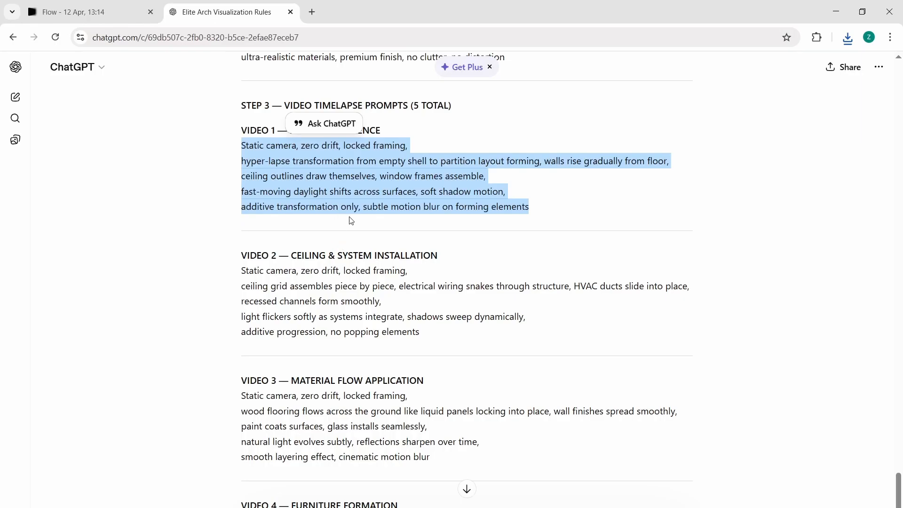
right_click(367, 158)
left_click(381, 174)
left_click(95, 12)
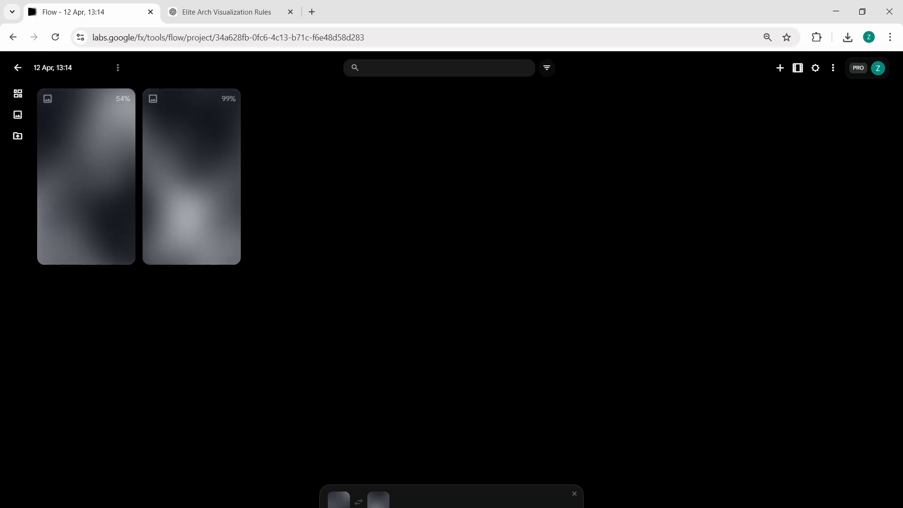
key("ctrl+v")
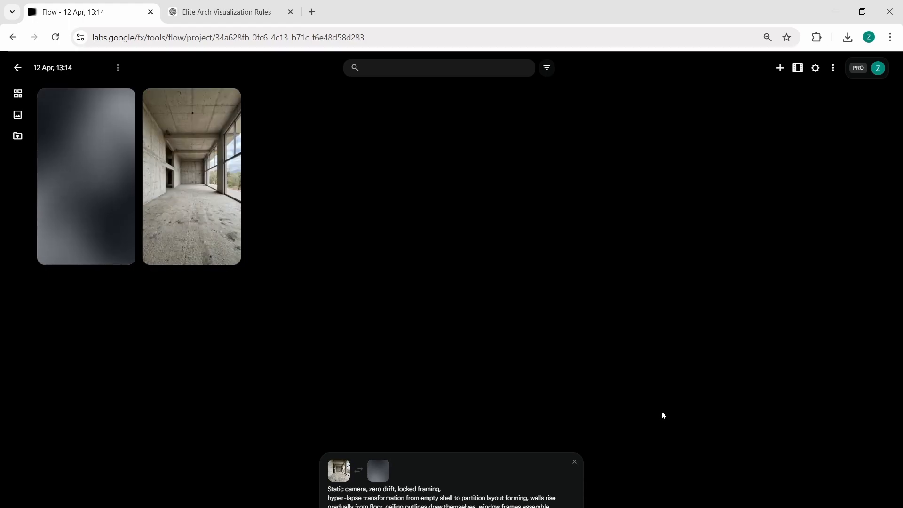
key("Return")
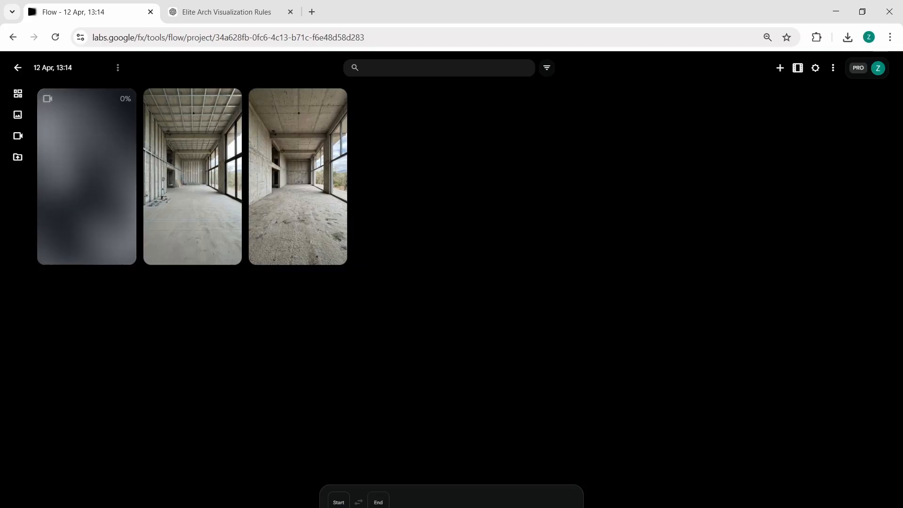
- Set the add_base_for image as the next video's start frame and upload Same_living_room,_202604121305.png as its end frame
left_click(338, 502)
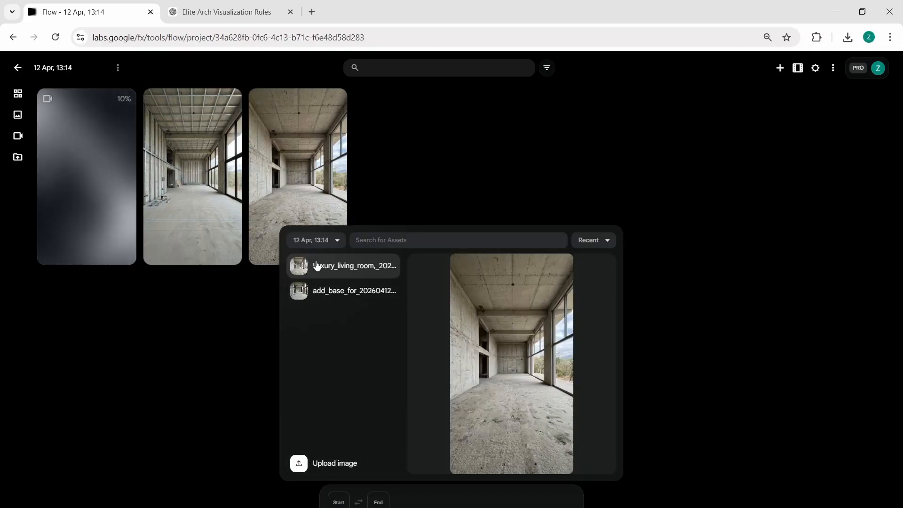
left_click(318, 290)
left_click(379, 502)
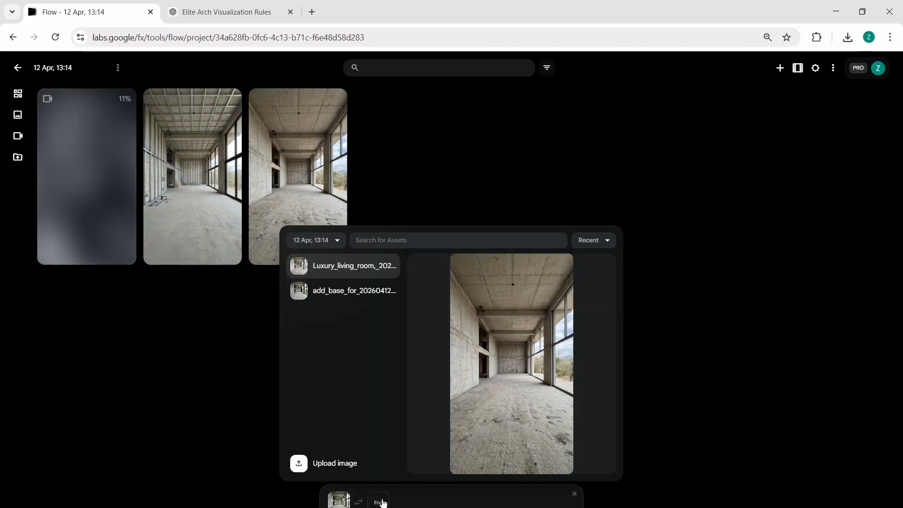
left_click(358, 458)
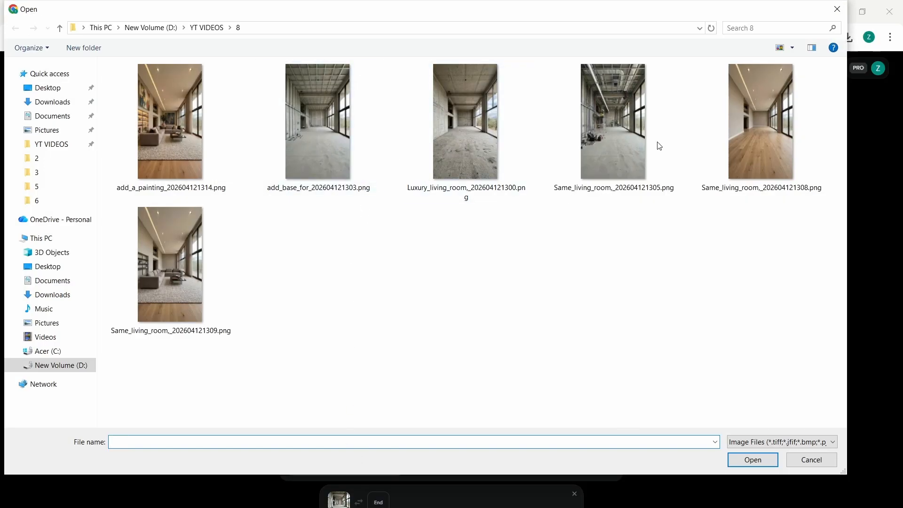
double_click(633, 174)
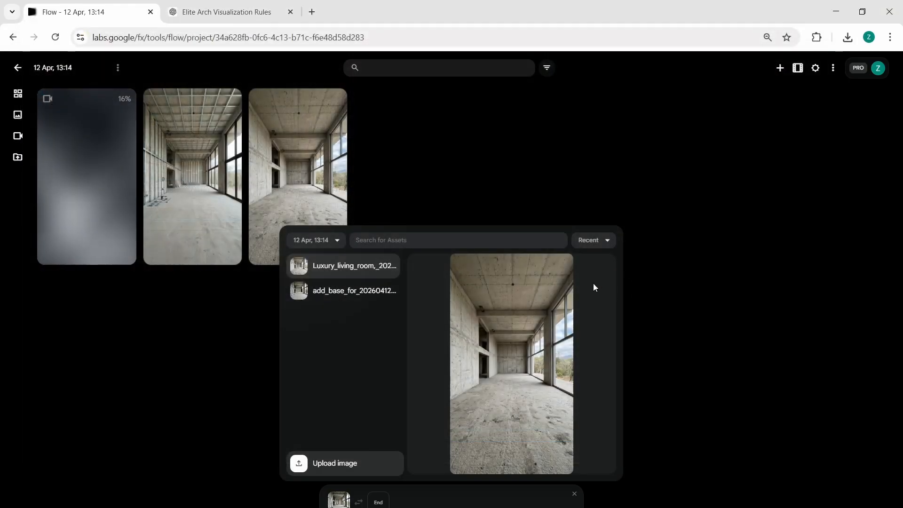
- In the ChatGPT conversation, copy the prompt text under VIDEO 2 — CEILING & SYSTEM INSTALLATION
left_click(217, 15)
left_click_drag(242, 270, 435, 332)
right_click(362, 320)
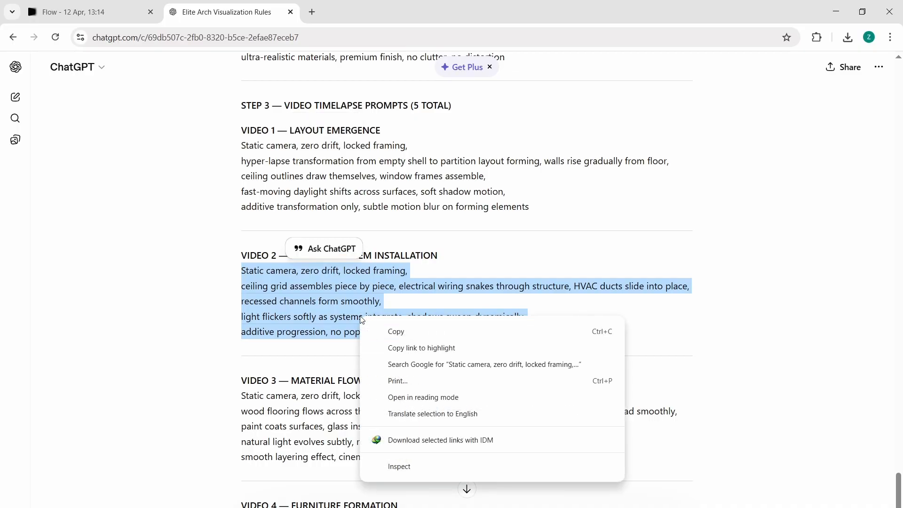
left_click(395, 348)
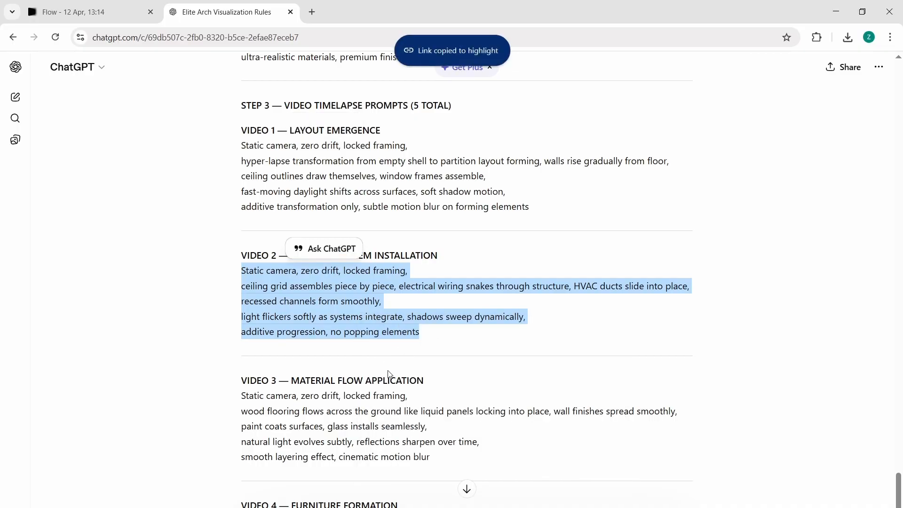
right_click(394, 308)
left_click(397, 319)
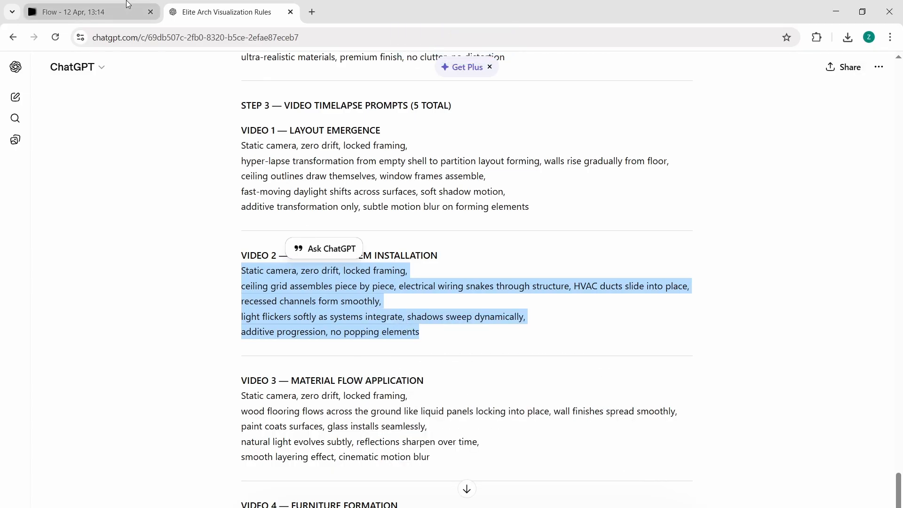
- Back in Flow, paste the copied ceiling and system installation prompt and generate the second timelapse video
left_click(127, 4)
right_click(423, 495)
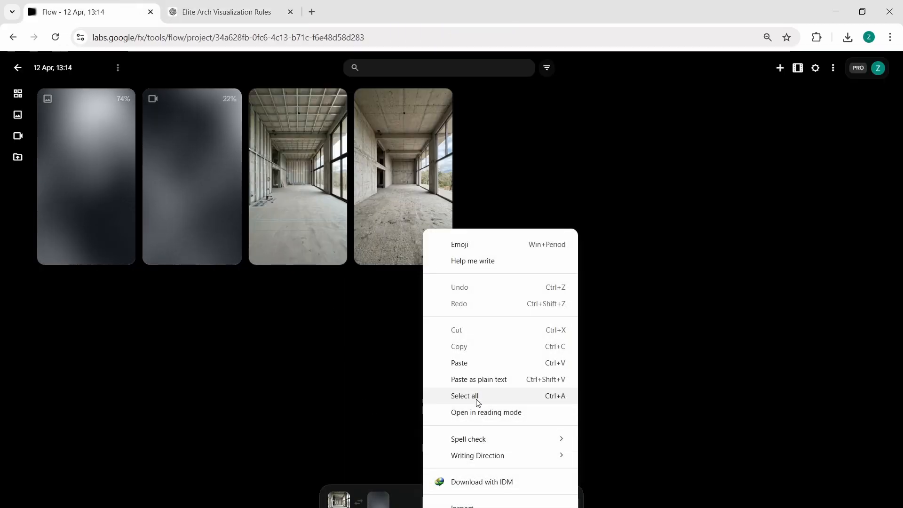
left_click(472, 363)
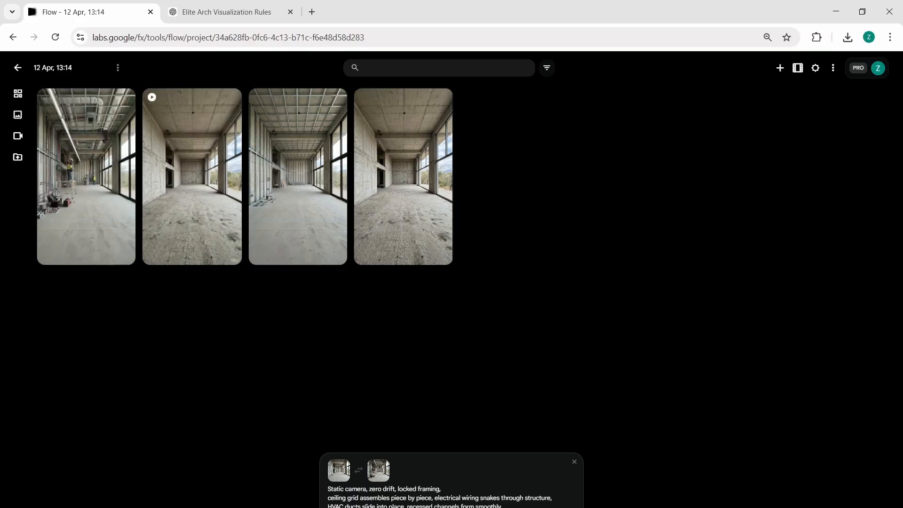
key("Return")
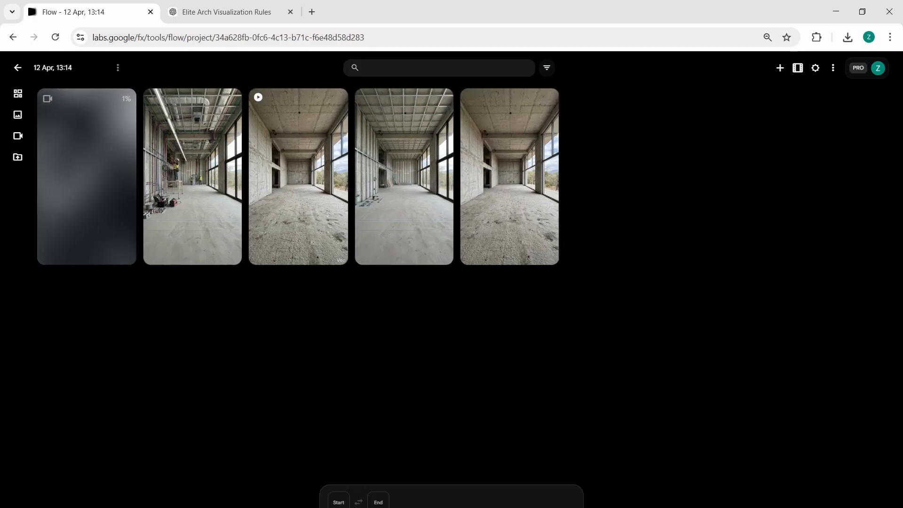
- Set the Same_living_room image with ceiling systems as start frame and upload Same_living_room,_202604121308.png as end frame for the third video
left_click(339, 502)
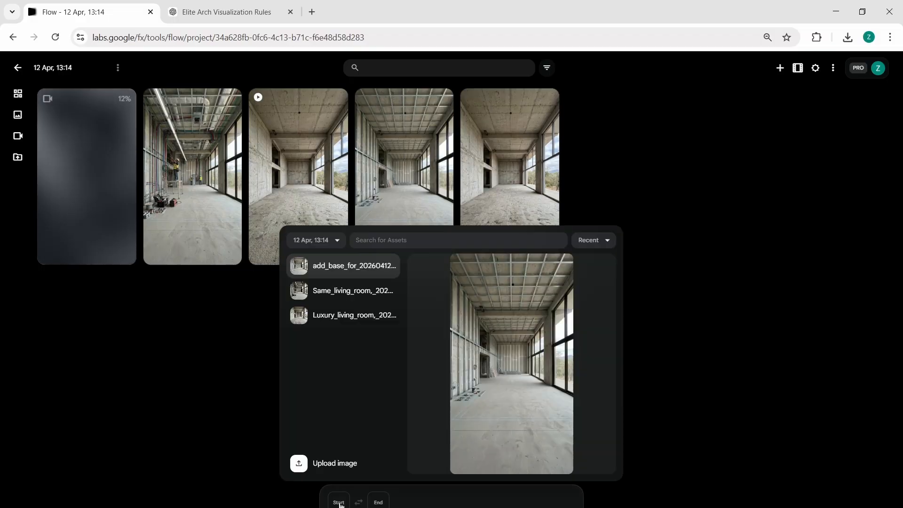
left_click(328, 290)
left_click(378, 501)
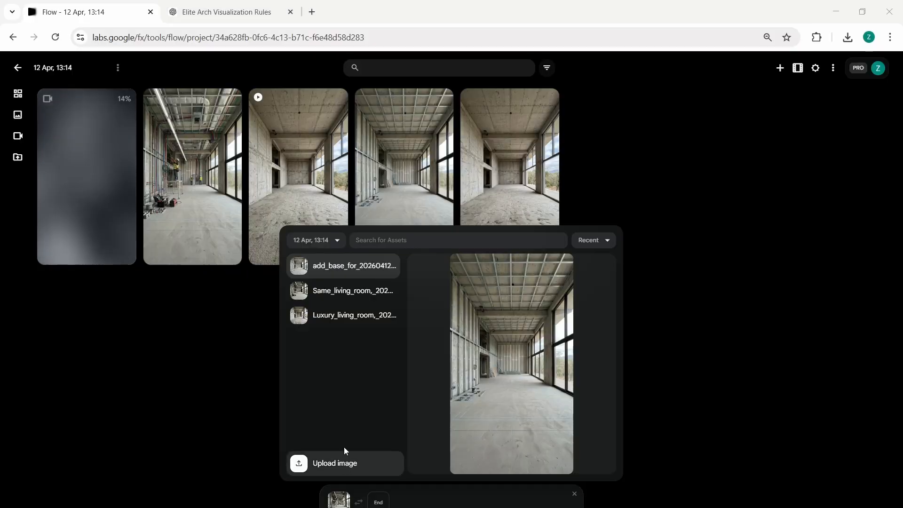
left_click(345, 459)
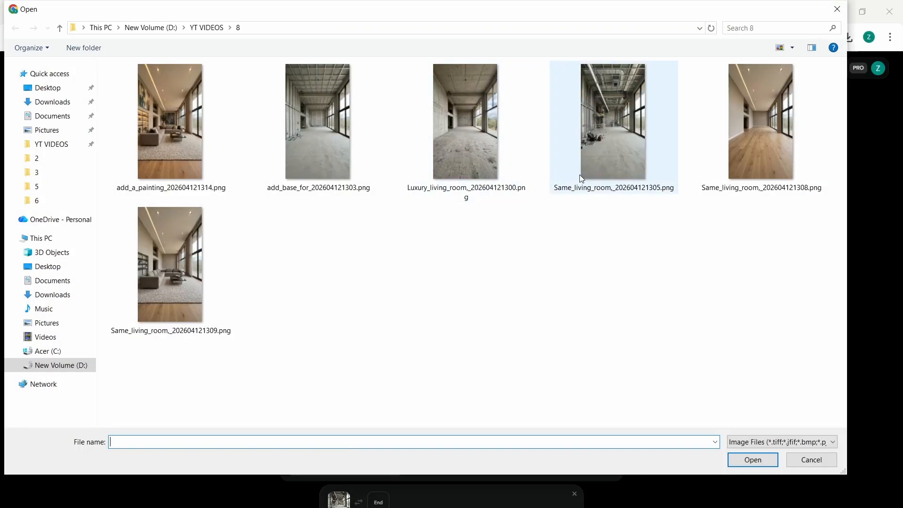
left_click(770, 176)
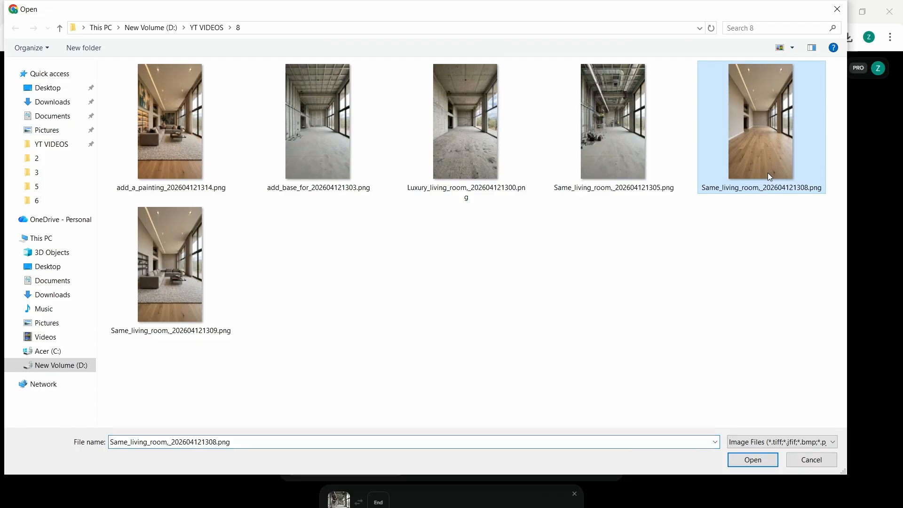
left_click(755, 459)
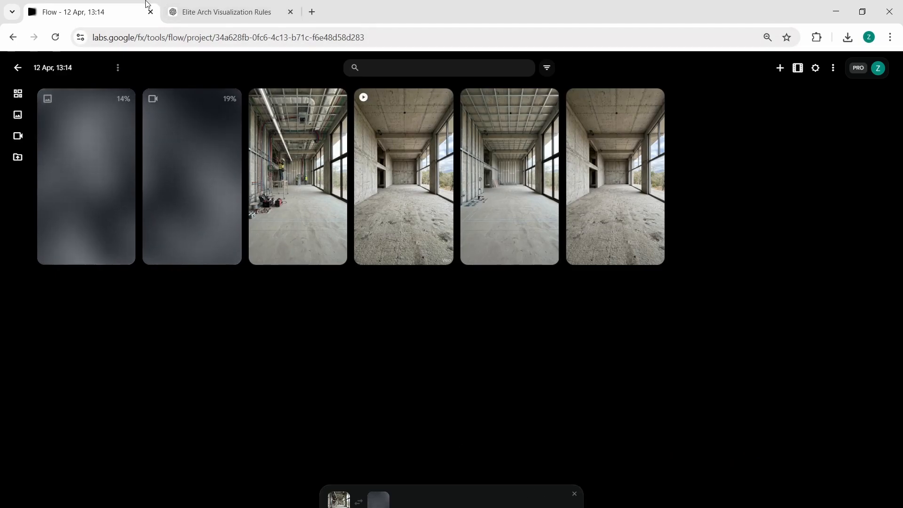
- In the ChatGPT conversation, copy the full prompt text under VIDEO 3 — MATERIAL FLOW APPLICATION
left_click(250, 11)
scroll(304, 307, "down", 3)
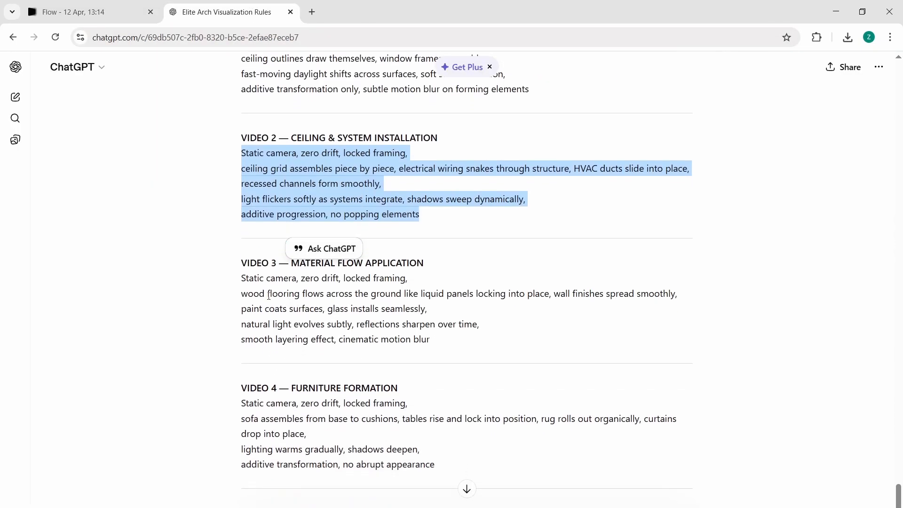
left_click_drag(246, 278, 442, 341)
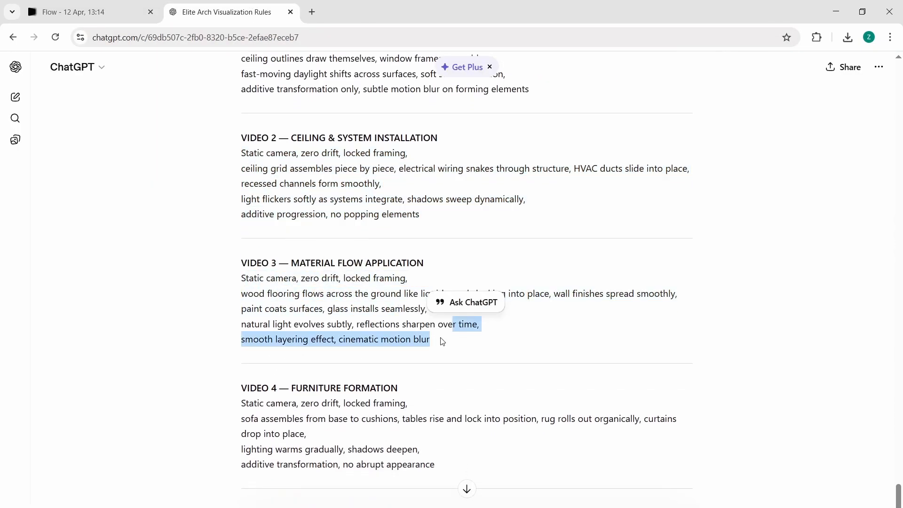
left_click(348, 325)
left_click_drag(238, 278, 444, 356)
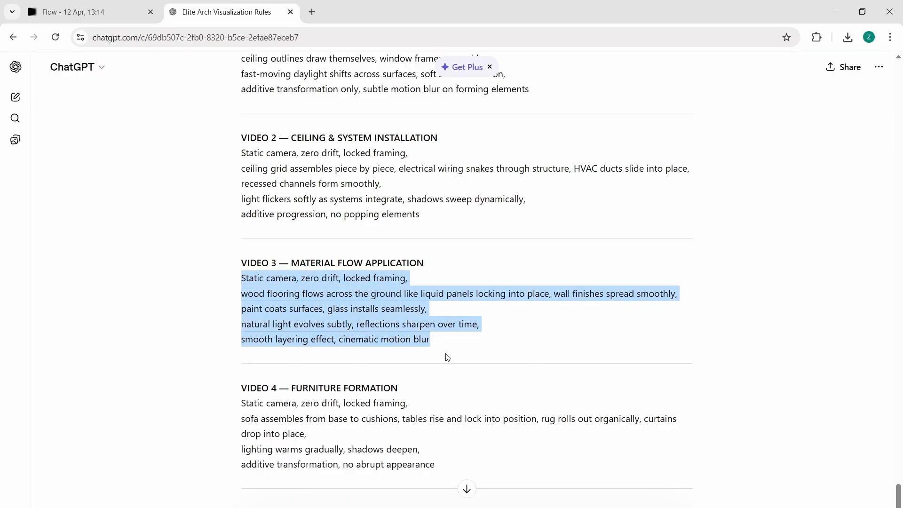
right_click(374, 312)
left_click(390, 326)
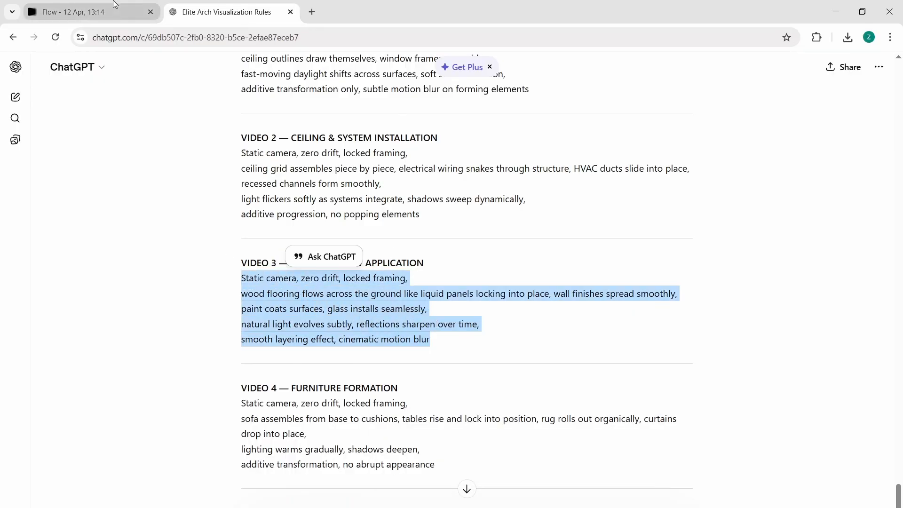
- Back in Flow, paste the copied material flow prompt and generate the third timelapse video
left_click(85, 12)
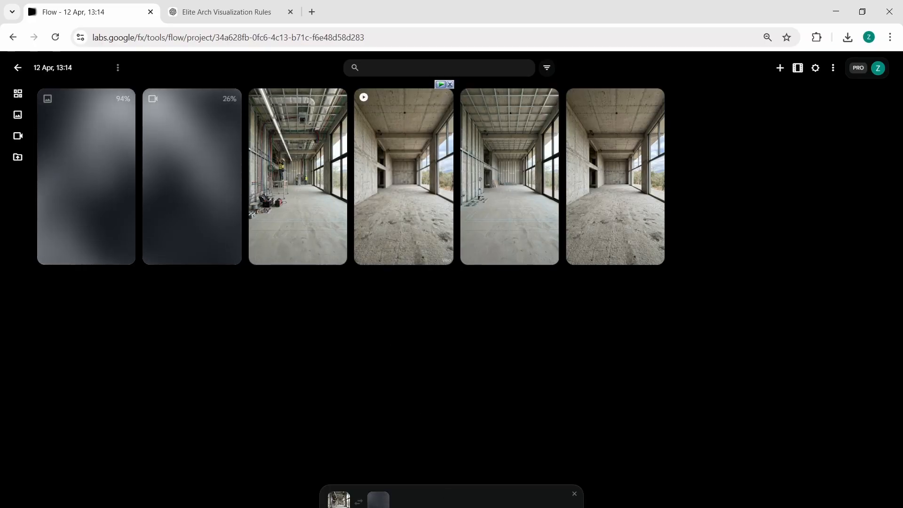
right_click(427, 498)
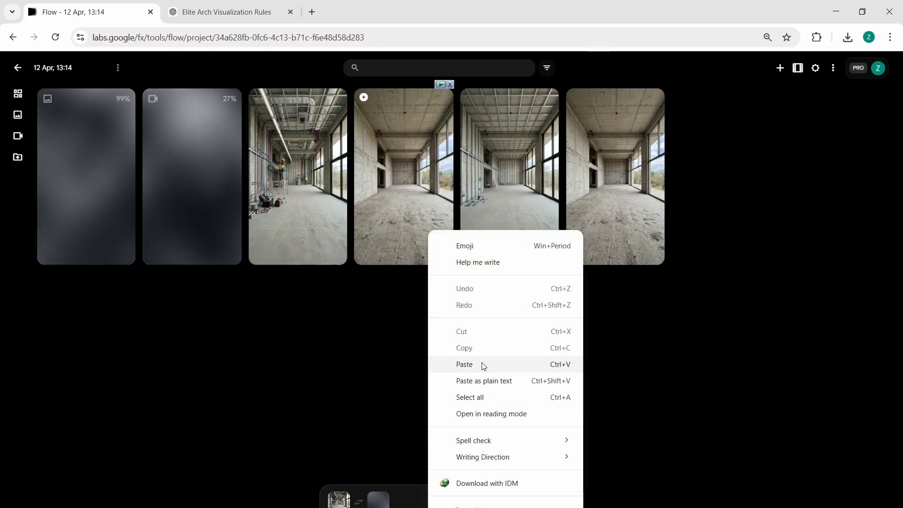
left_click(481, 364)
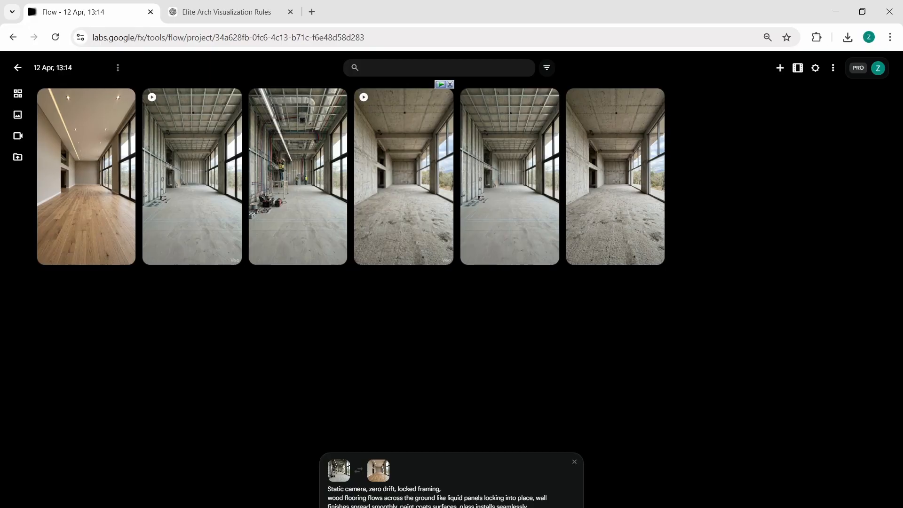
key("Return")
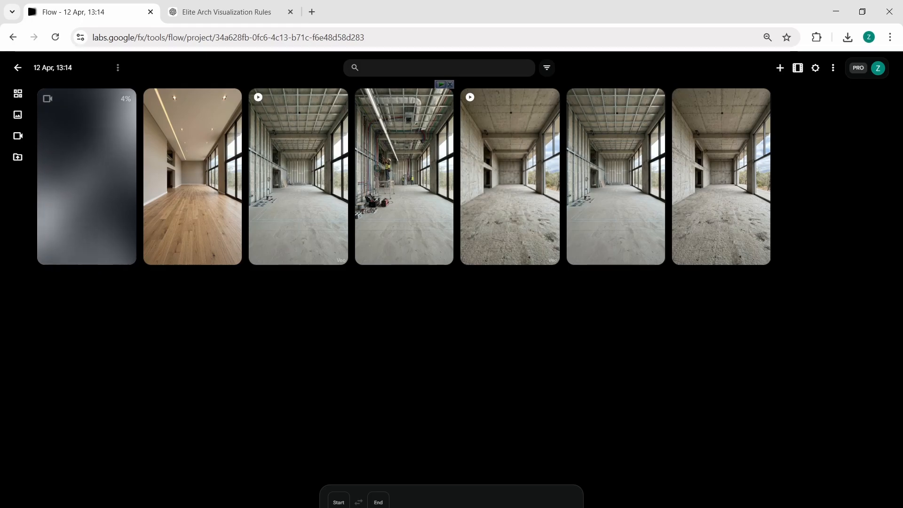
- Set the empty wood-floored living room image as start frame and upload Same_living_room,_202604121309.png as end frame for the fourth video
left_click(339, 502)
left_click(301, 294)
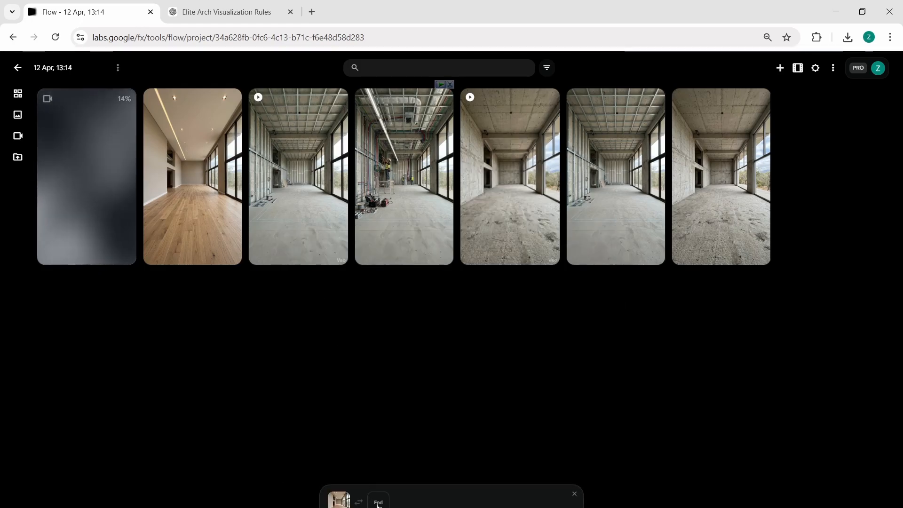
left_click(379, 498)
left_click(332, 461)
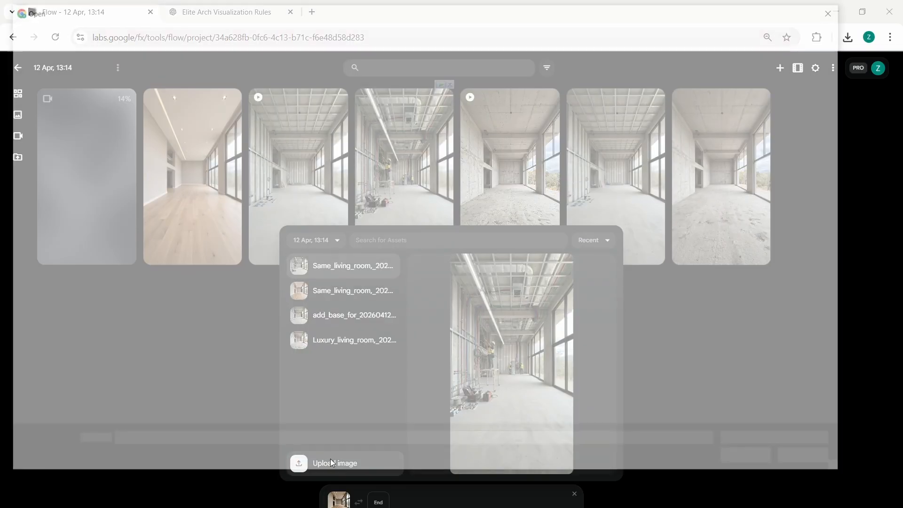
left_click(173, 267)
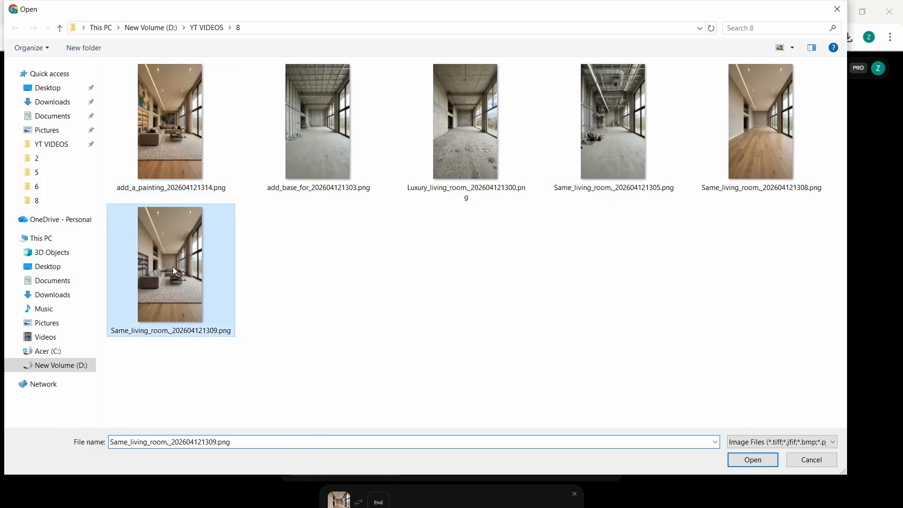
left_click(743, 464)
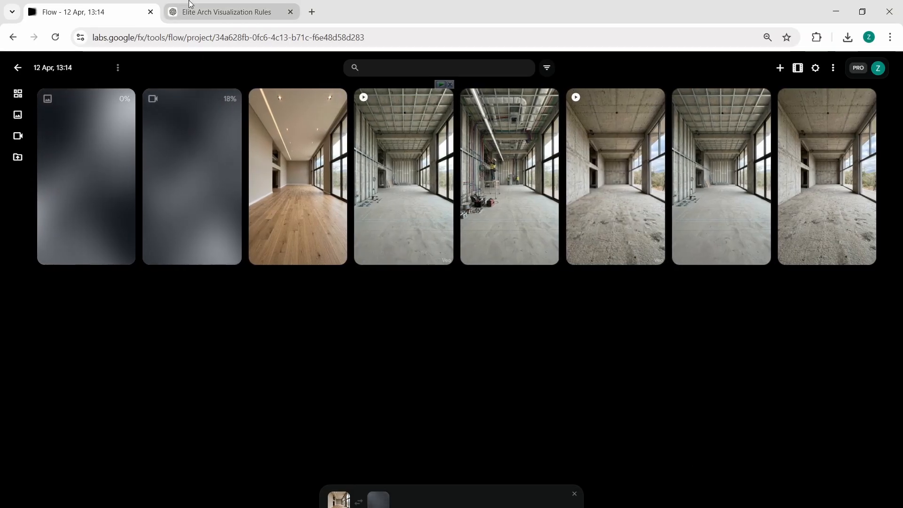
- Copy the VIDEO 4 — FURNITURE FORMATION prompt text from the ChatGPT conversation, then paste it in Flow to generate the fourth timelapse video
left_click(221, 12)
scroll(255, 306, "down", 3)
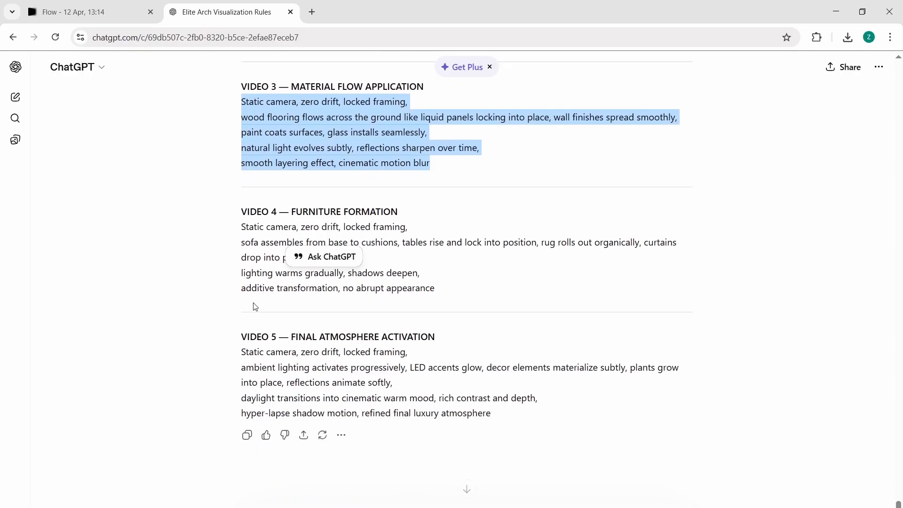
left_click_drag(241, 229, 452, 298)
right_click(396, 288)
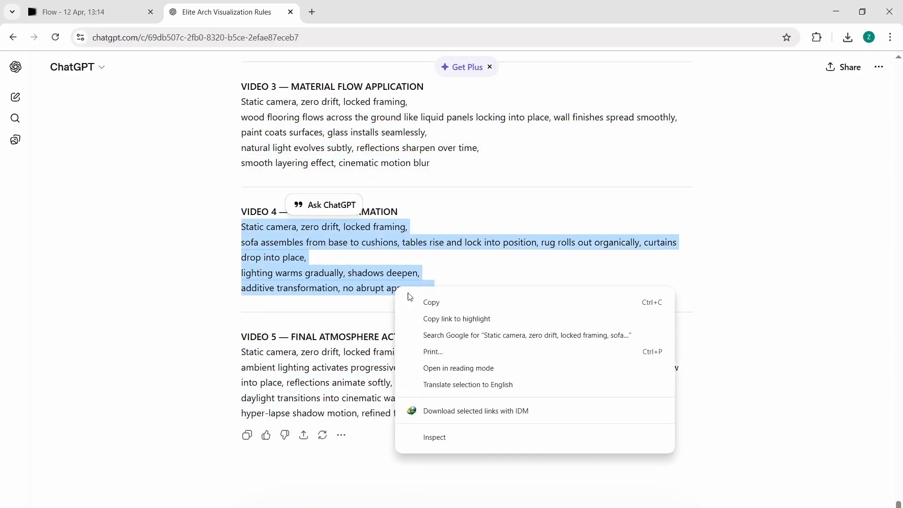
left_click(494, 302)
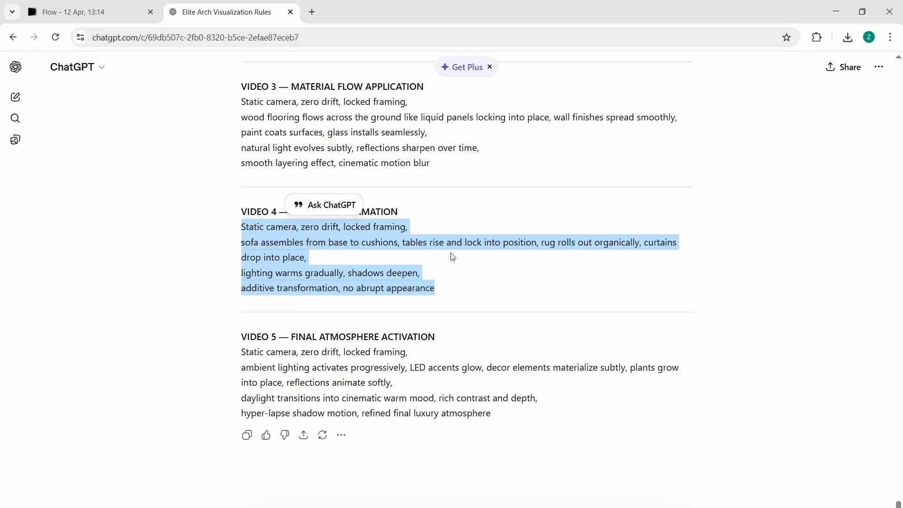
right_click(296, 258)
left_click(312, 266)
left_click(73, 12)
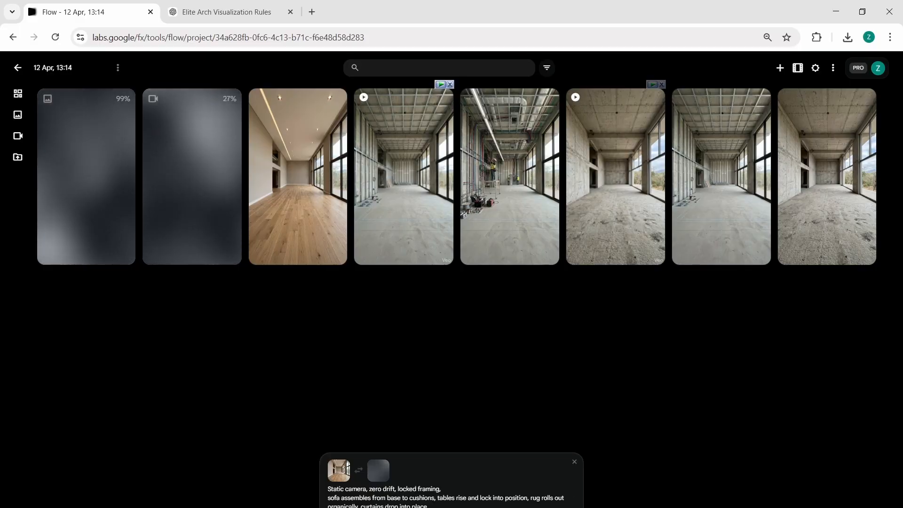
key("Return")
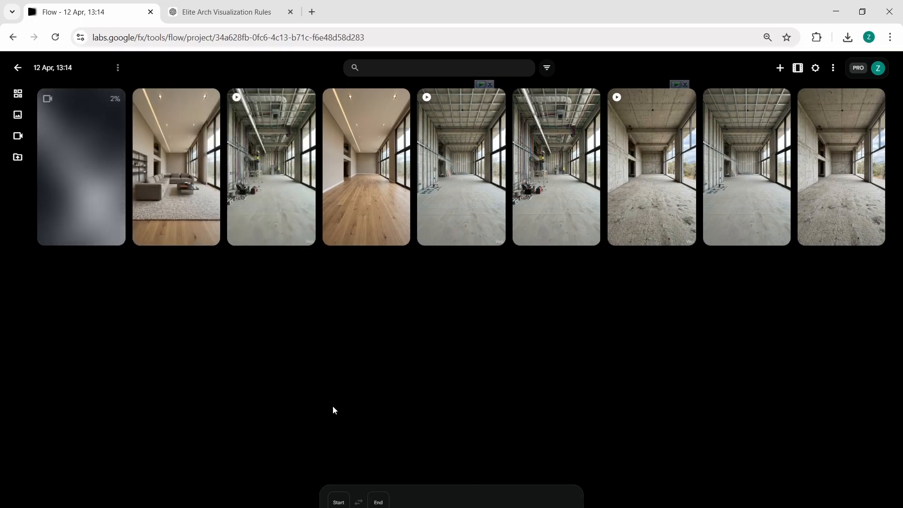
- In the ChatGPT conversation, copy the full prompt text under VIDEO 5 — FINAL ATMOSPHERE ACTIVATION
left_click(218, 12)
scroll(311, 322, "down", 1)
left_click_drag(243, 325, 503, 389)
right_click(341, 348)
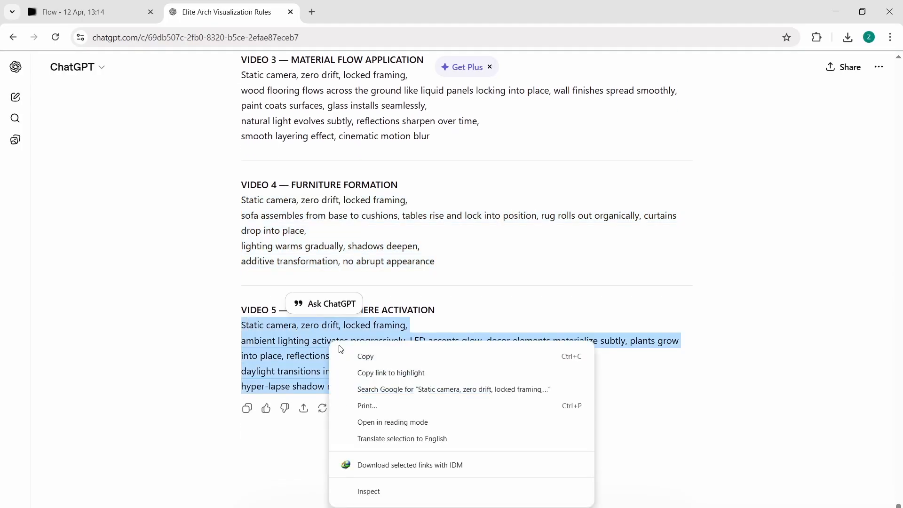
left_click(363, 356)
- In Flow, generate the fifth video from the furnished-room start frame, uploaded add_a_painting_202604121314.png end frame and copied prompt
left_click(86, 6)
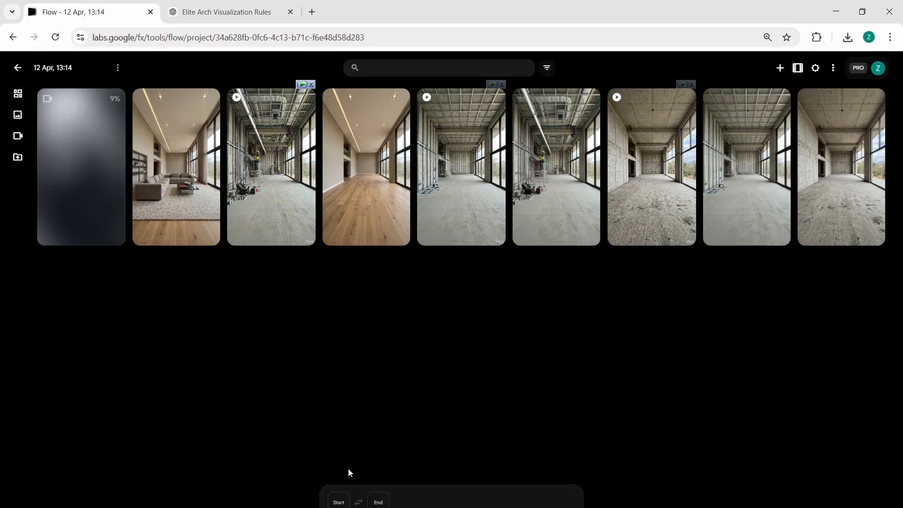
left_click(338, 502)
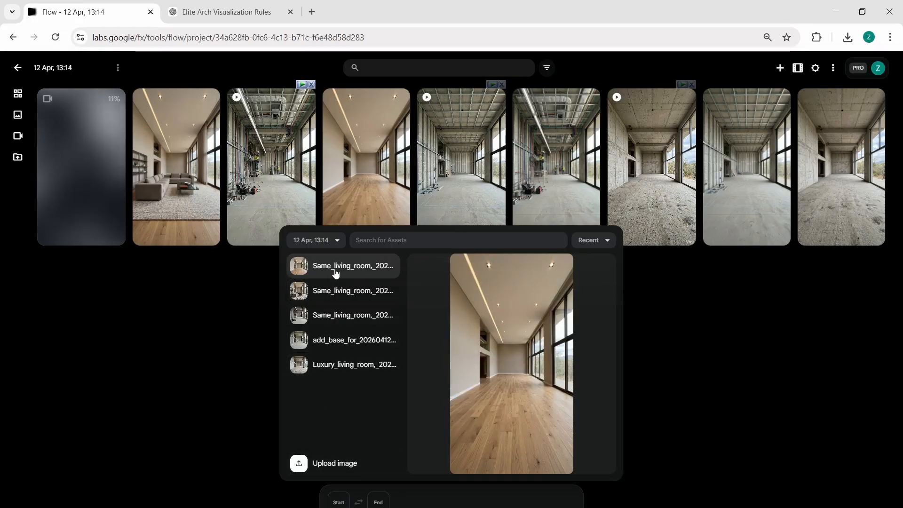
left_click(337, 285)
left_click(378, 502)
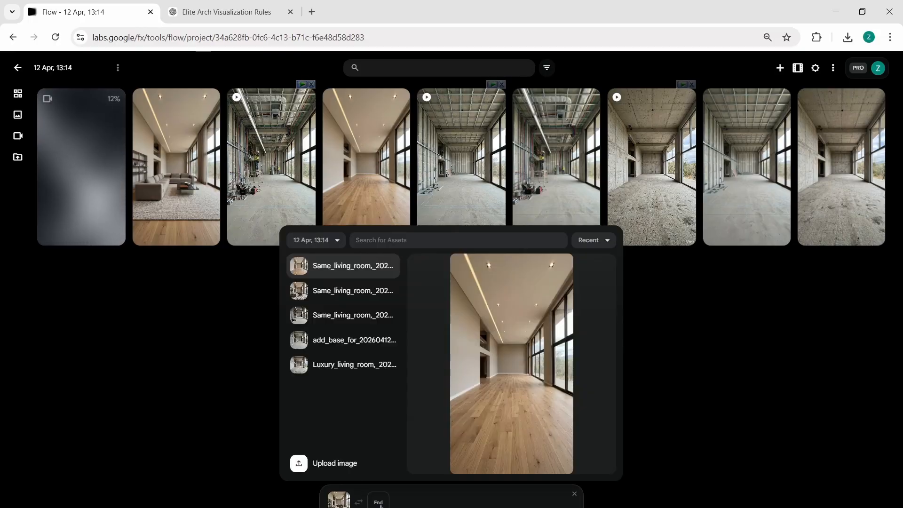
left_click(331, 467)
left_click(199, 174)
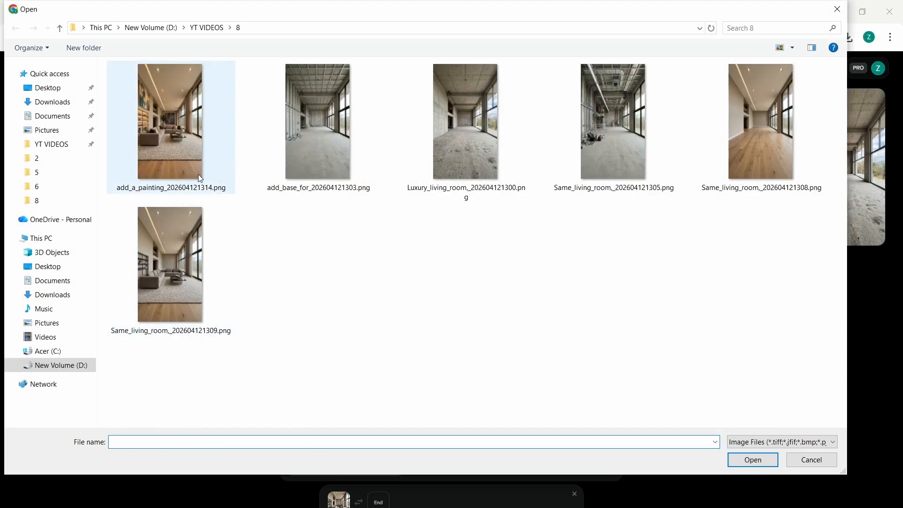
left_click(742, 467)
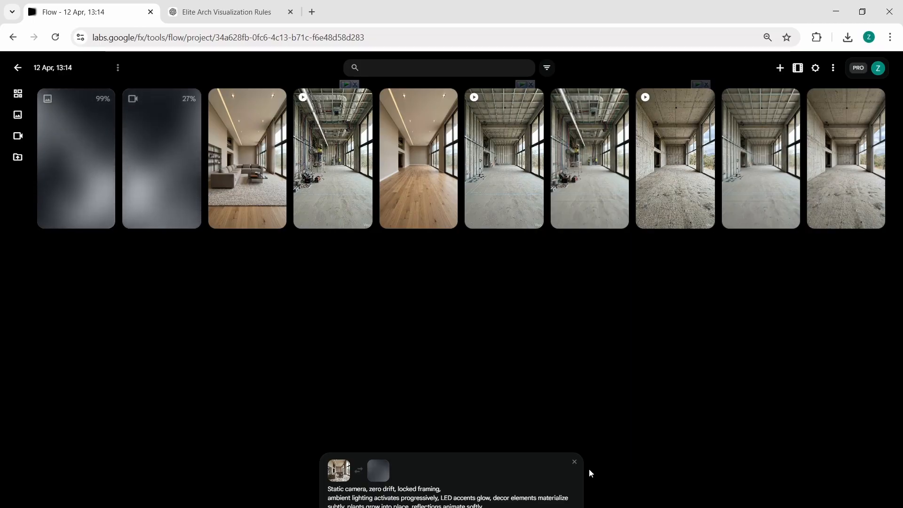
key("Return")
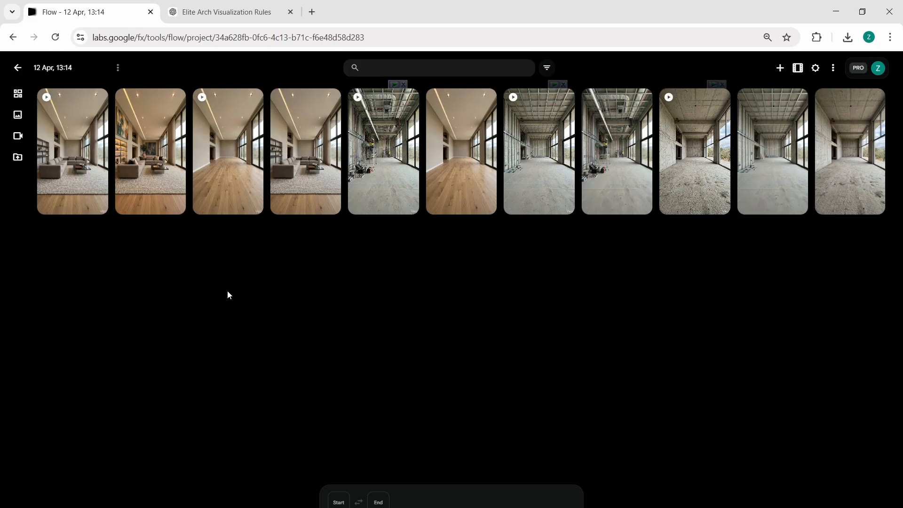
- Open each generated timelapse video, starting with the partition forming one, download its upscaled version, and return to the project overview
left_click(695, 150)
left_click(799, 71)
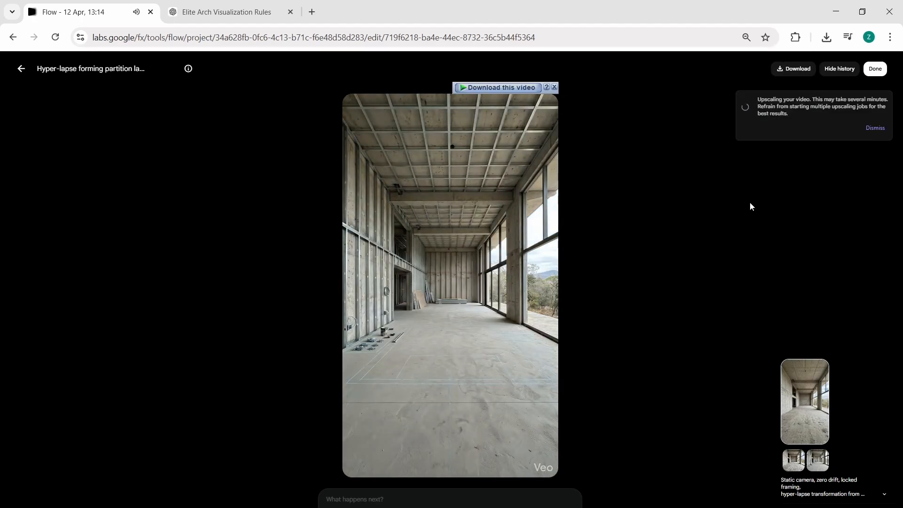
scroll(752, 179, "down", 1)
left_click(793, 69)
left_click(781, 104)
scroll(687, 284, "down", 2)
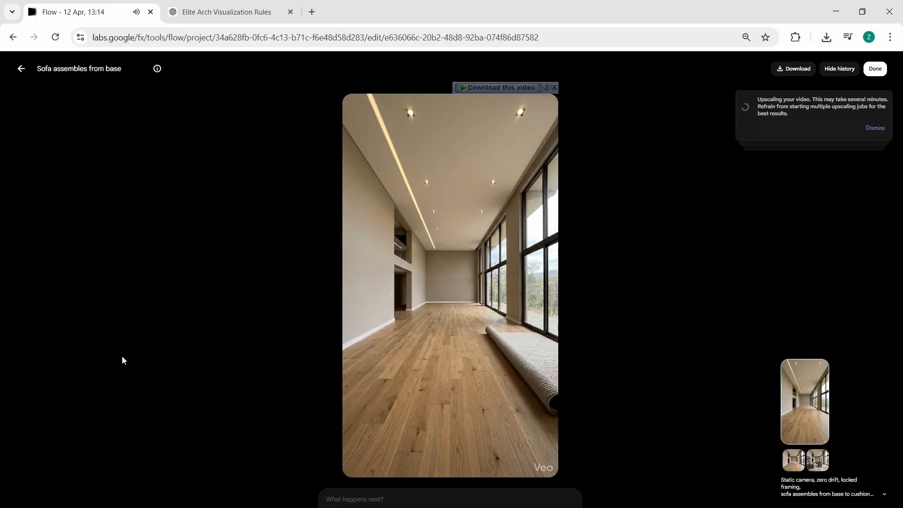
scroll(121, 355, "down", 2)
left_click(793, 69)
left_click(767, 149)
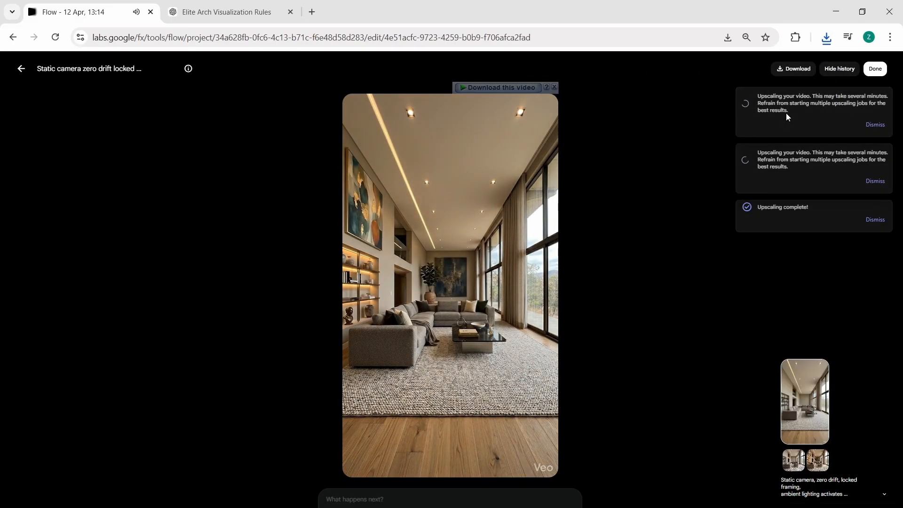
key("Escape")
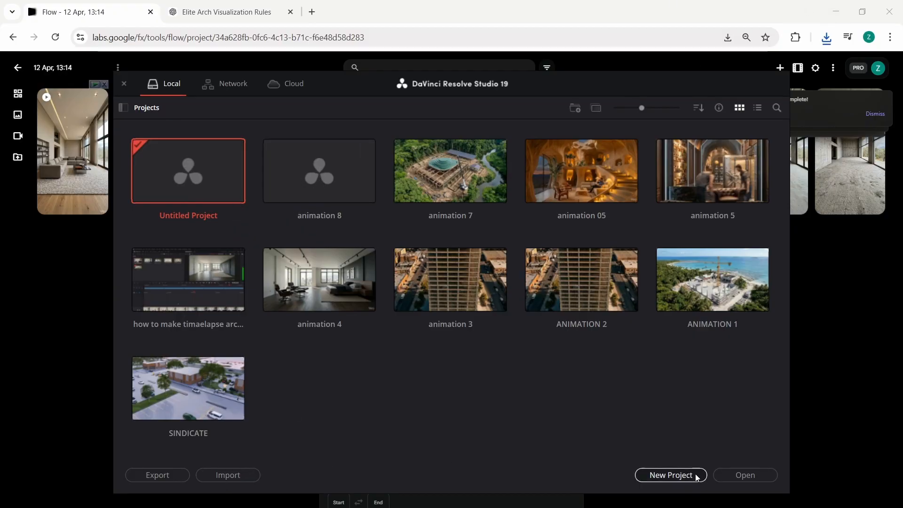
- Switch to DaVinci Resolve and create a new project named animation 9
left_click(671, 475)
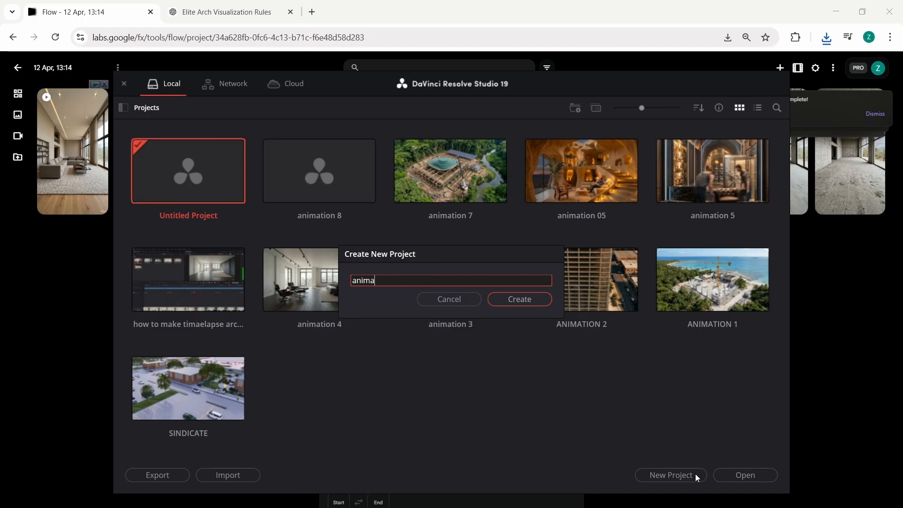
key("Return")
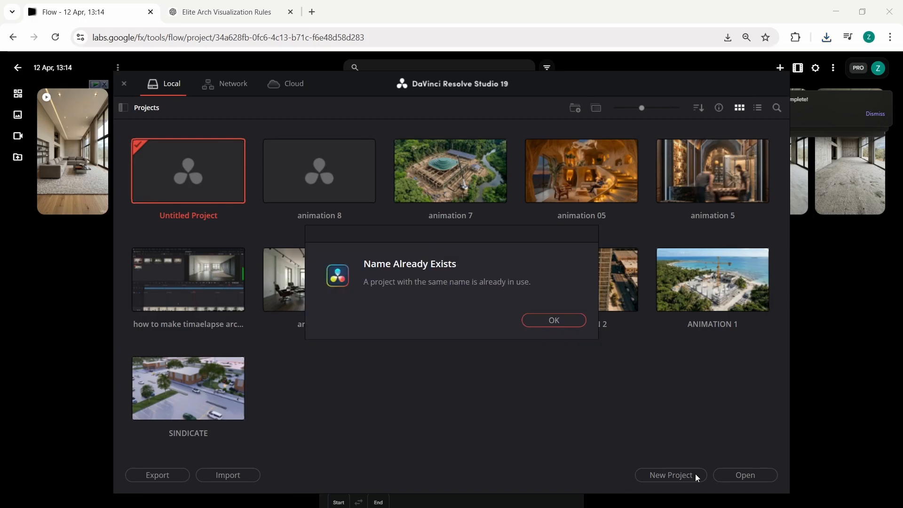
left_click(559, 321)
left_click(413, 281)
key("shift+Left")
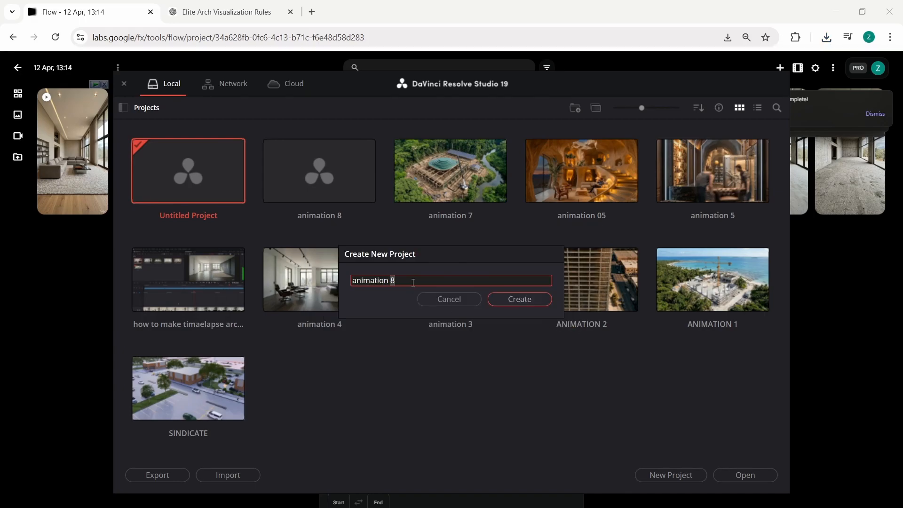
type("9")
key("Return")
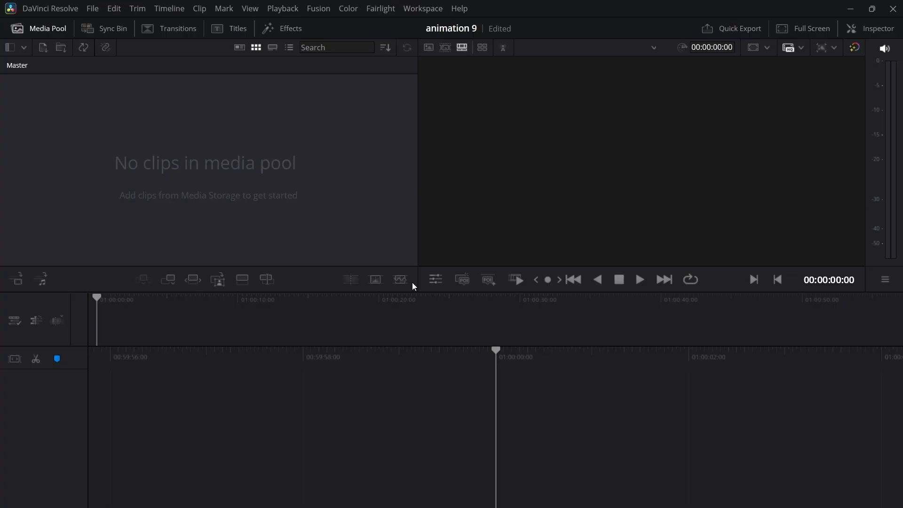
- Create a new empty timeline with its own format settings and a vertical resolution of 1080 x 1920
right_click(117, 147)
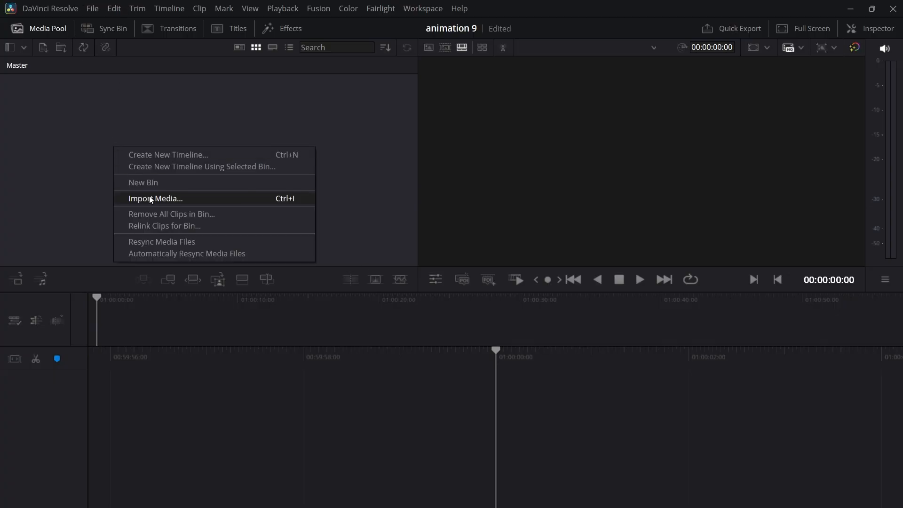
left_click(160, 153)
left_click(362, 334)
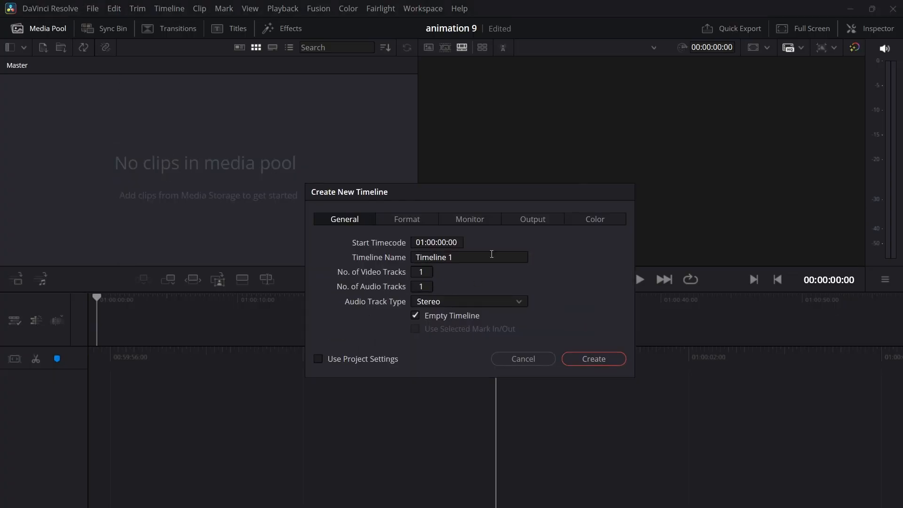
left_click(541, 221)
left_click(486, 219)
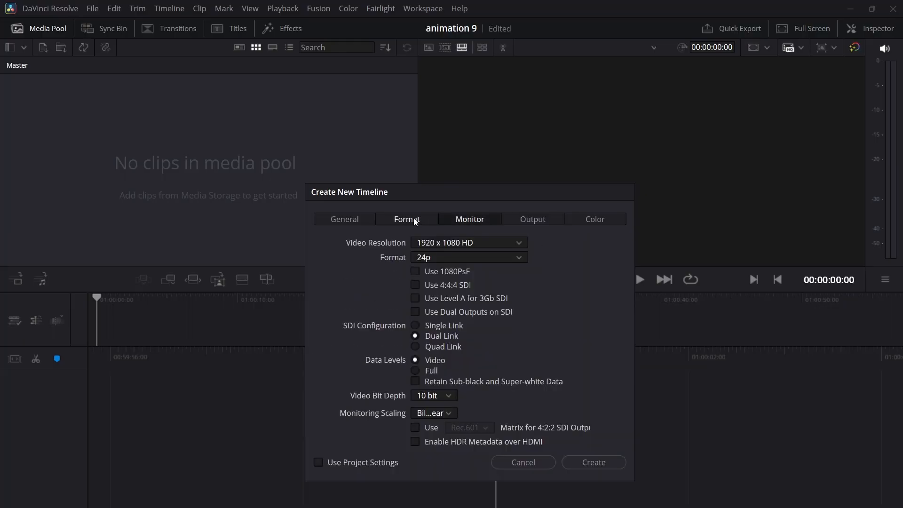
left_click(420, 218)
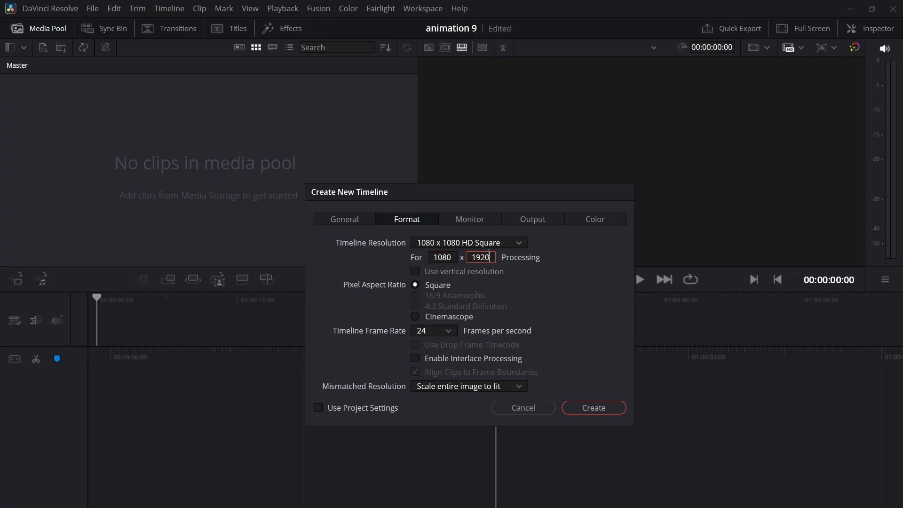
left_click(592, 401)
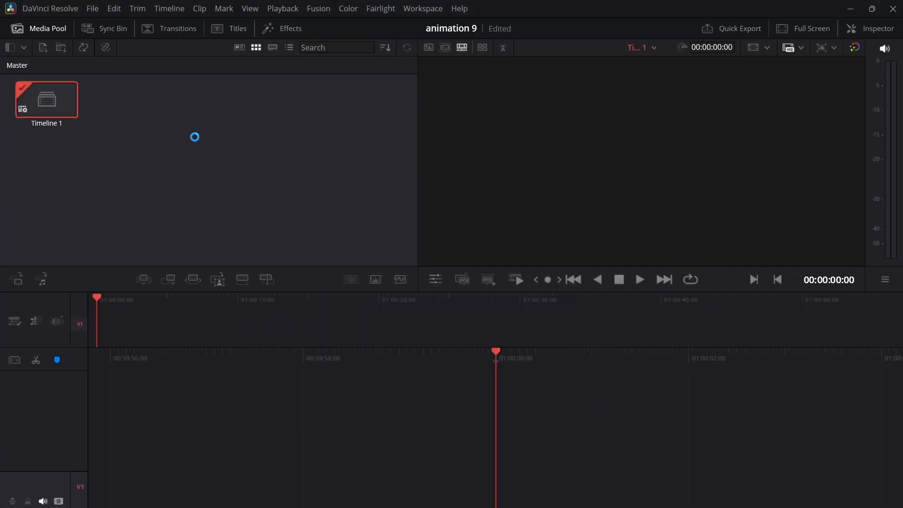
- Import the five downloaded timelapse videos into the project's media pool
left_click(140, 9)
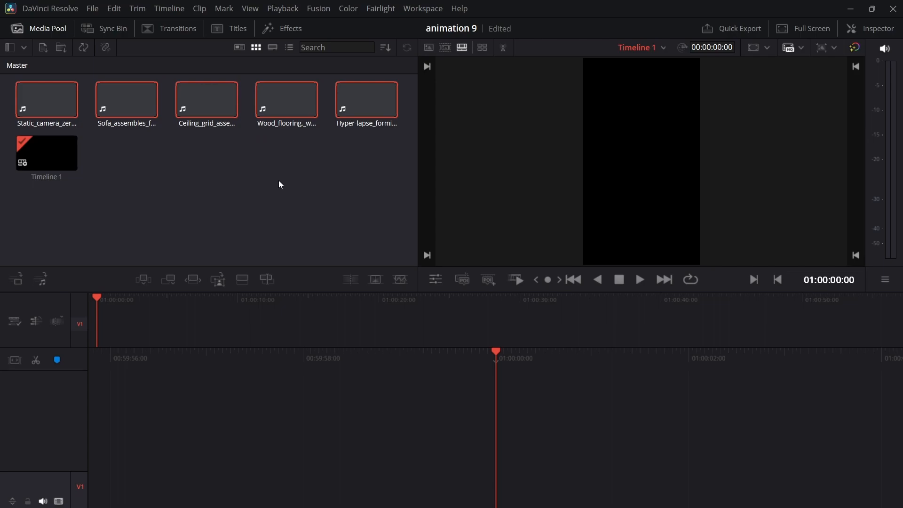
left_click(365, 107)
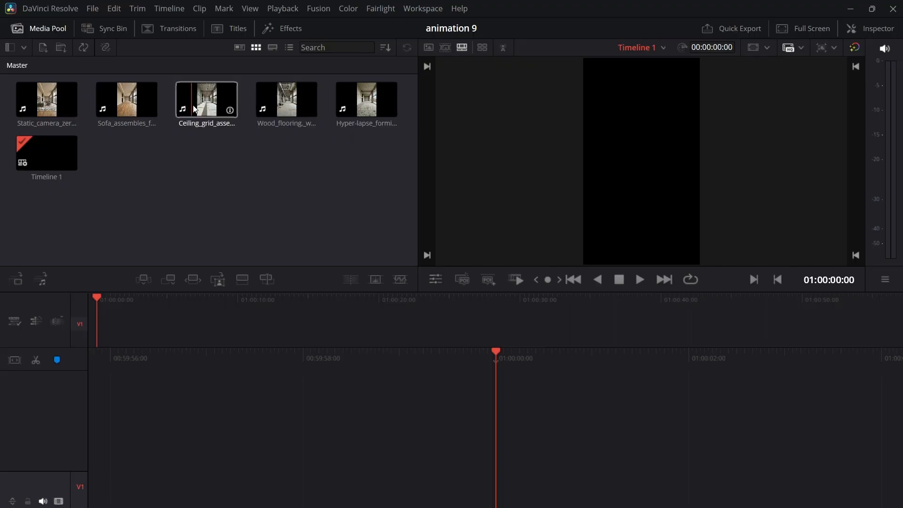
- Place the Hyper-lapse, Ceiling_grid and Wood_flooring clips in that order on video track V1, end to end without gaps
left_click_drag(367, 101, 665, 451)
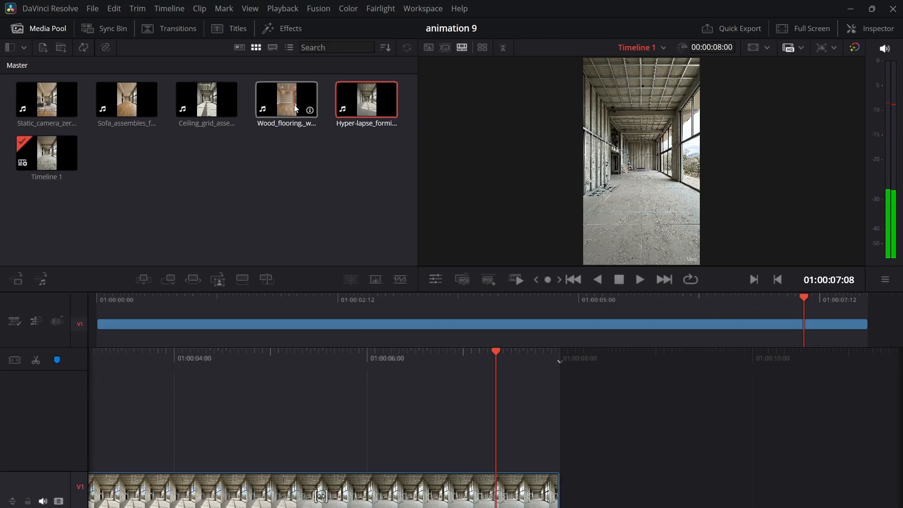
mouse_move(207, 99)
left_mouse_down()
mouse_move(661, 485)
mouse_move(561, 488)
left_mouse_up()
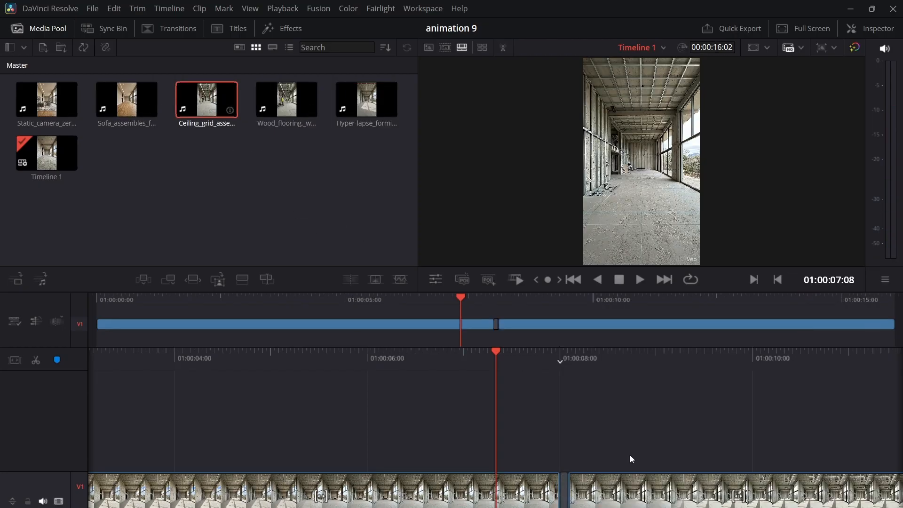
left_click_drag(691, 459, 386, 418)
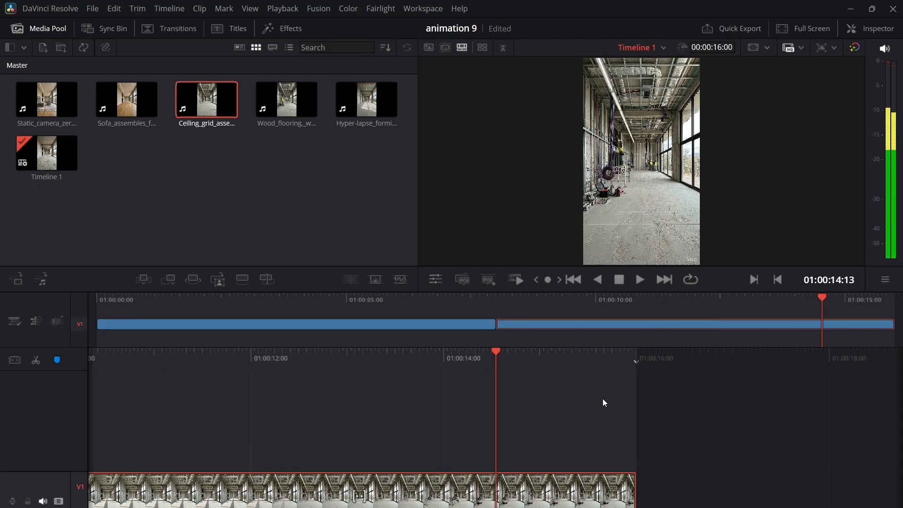
left_click_drag(290, 107, 506, 432)
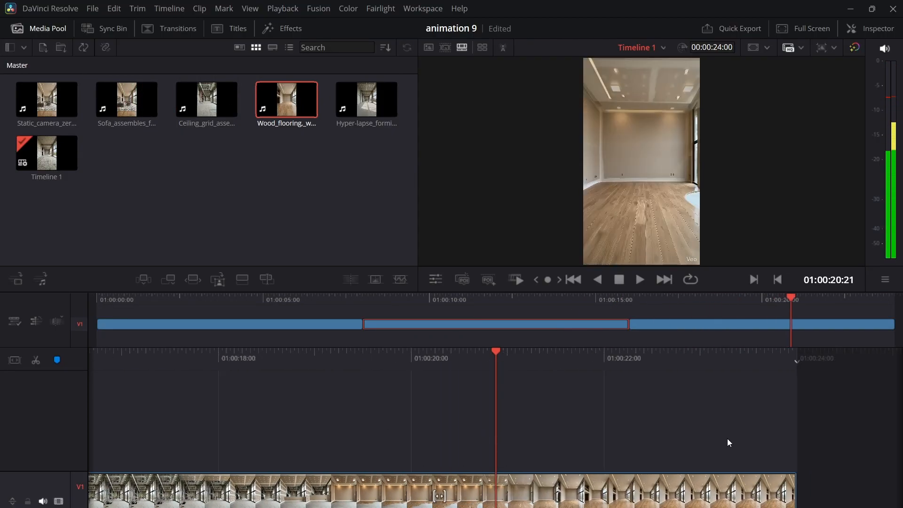
- Append the Sofa_assembles clip and then the Static_camera clip to the end of video track V1 without gaps
left_click_drag(727, 439, 422, 388)
left_click_drag(545, 402, 373, 403)
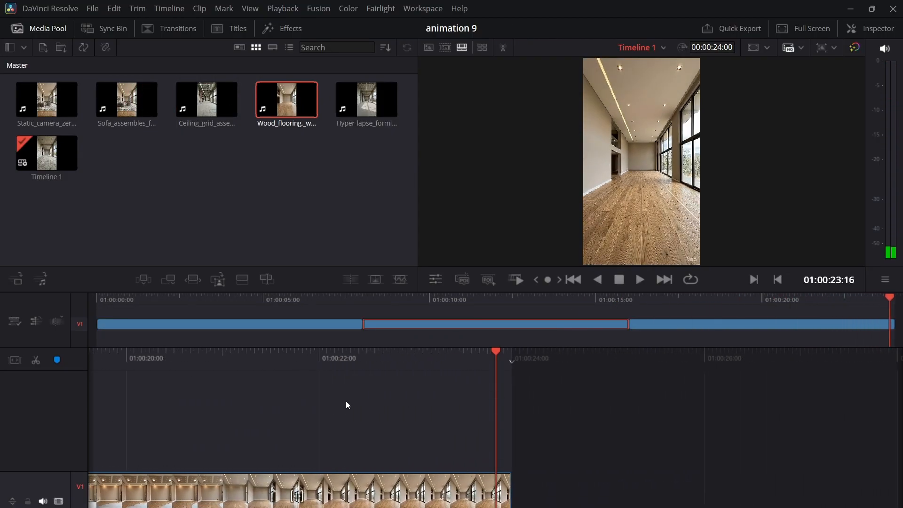
left_click_drag(144, 115, 501, 504)
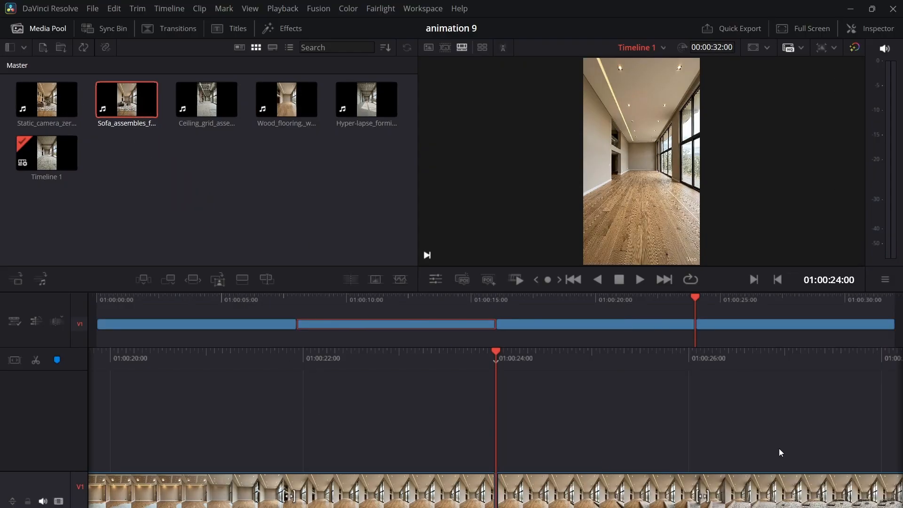
scroll(634, 447, "down", 10)
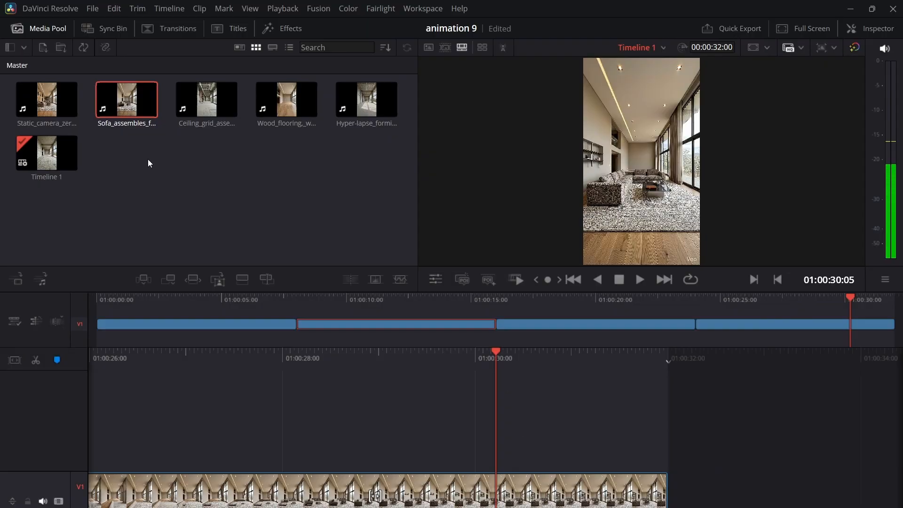
left_click_drag(46, 99, 540, 488)
scroll(563, 413, "down", 9)
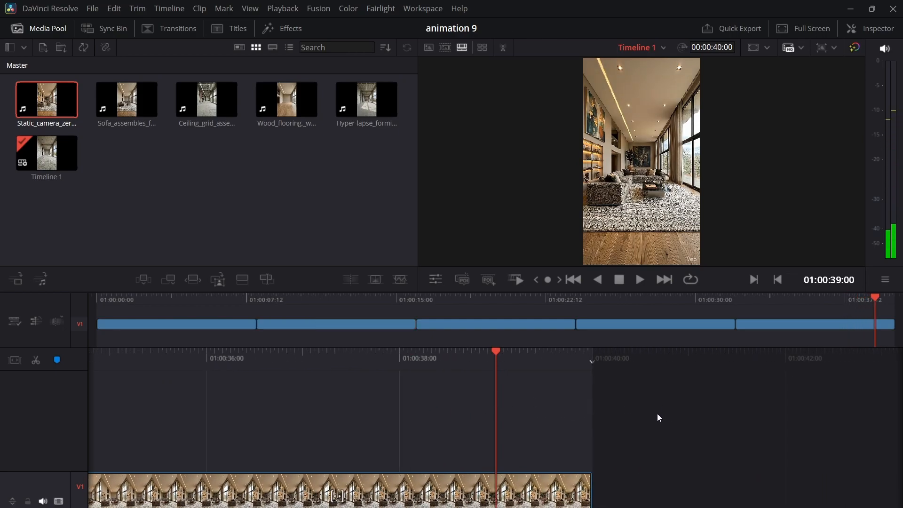
- Skim back through the assembled timeline, then mute audio track A1 on the Edit page
scroll(657, 417, "down", 2)
scroll(584, 417, "up", 18)
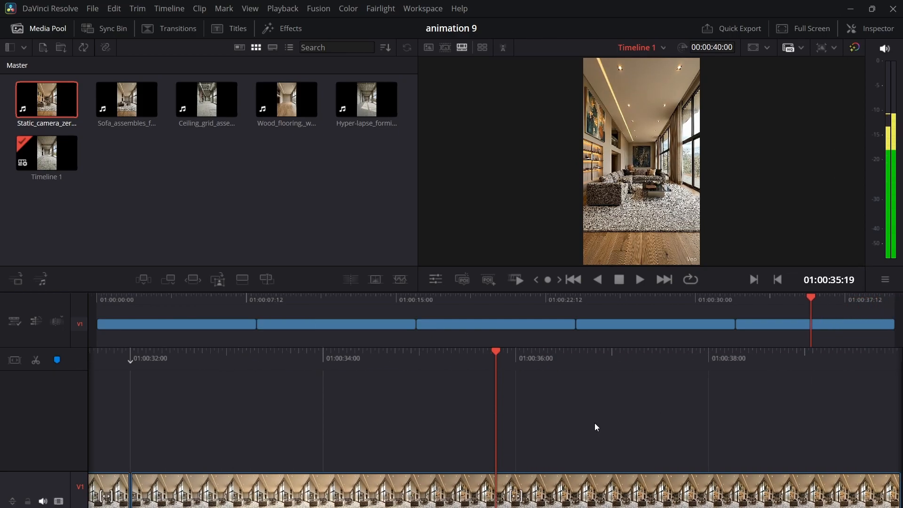
scroll(613, 408, "up", 20)
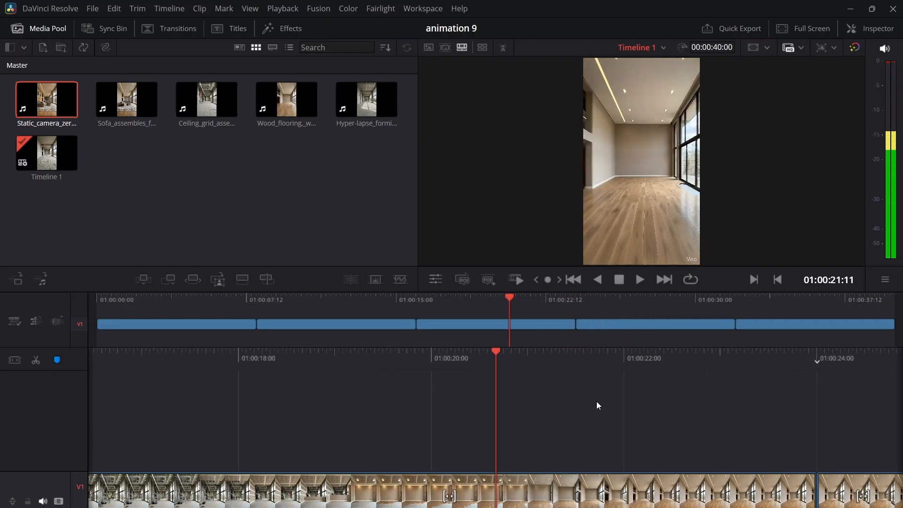
scroll(400, 384, "up", 14)
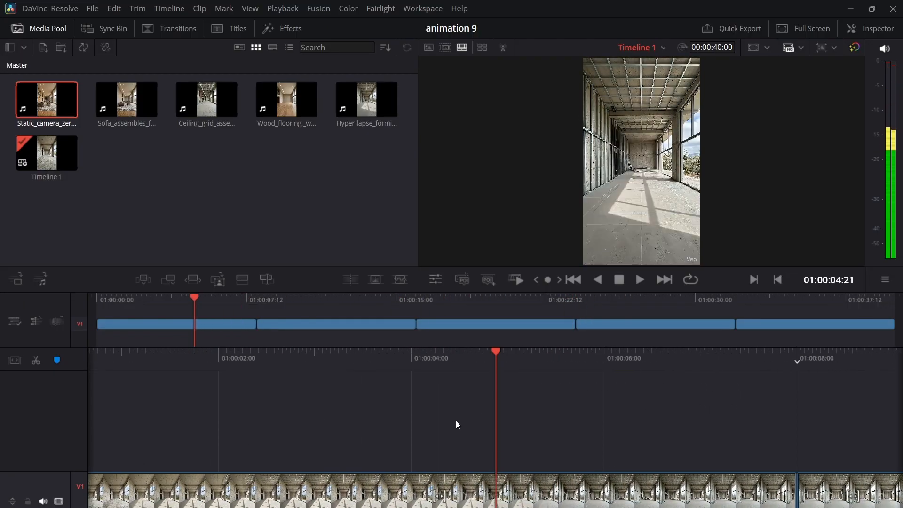
key("shift+4")
left_click_drag(561, 378, 376, 503)
left_click(336, 460)
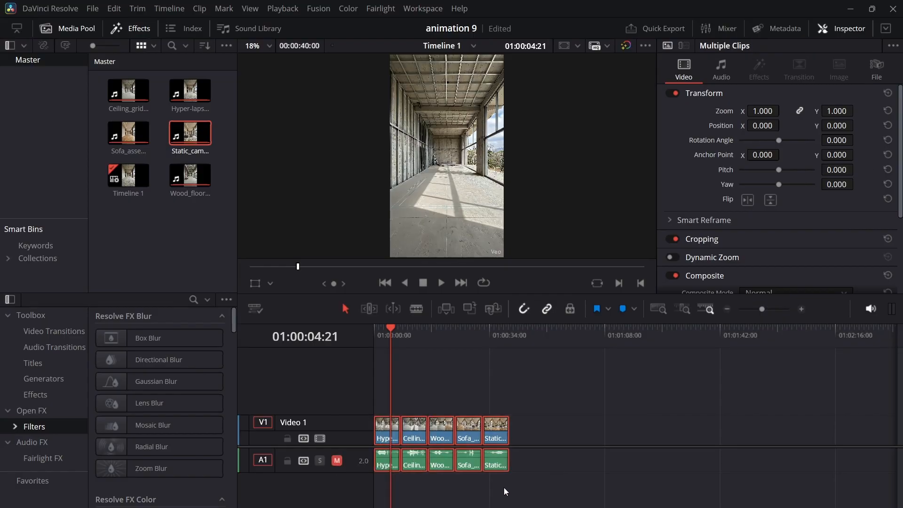
left_click(529, 495)
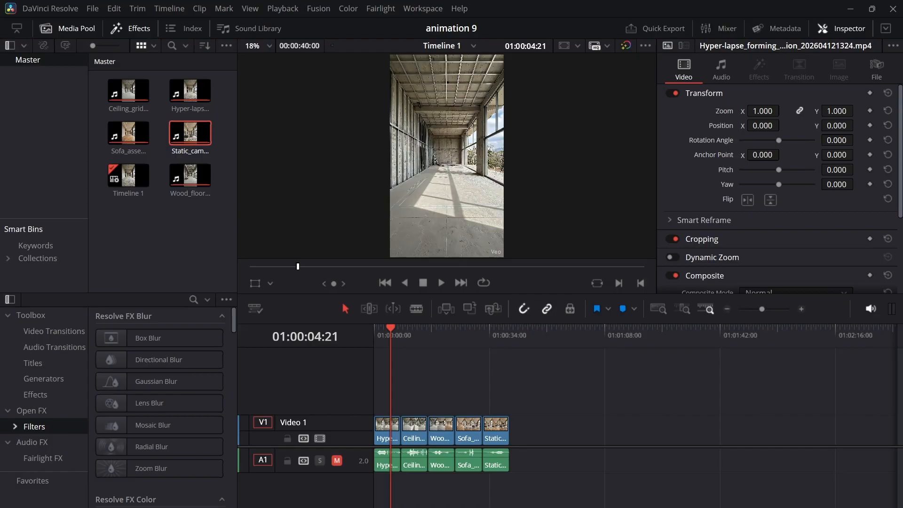
- On the Deliver page, set the render destination to D:\YT VIDEOS\8 with the file name animation 8
key("shift+8")
left_click(109, 126)
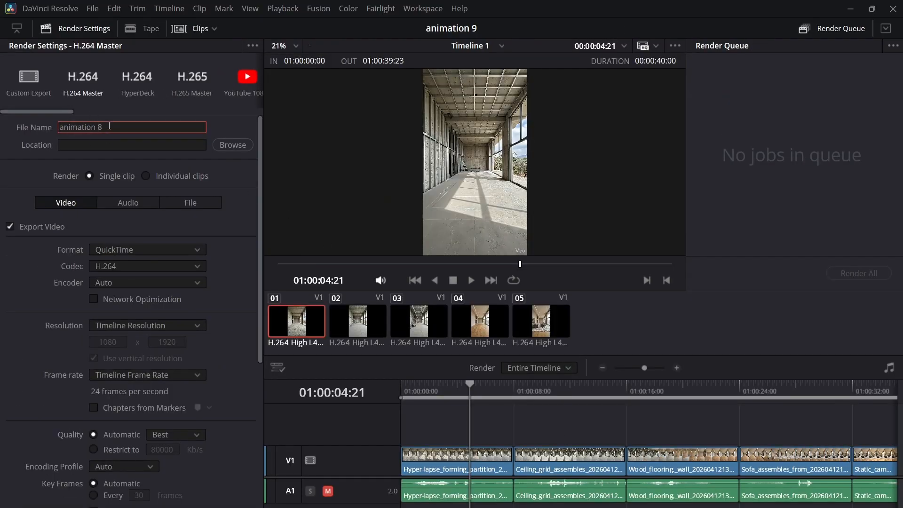
left_click(233, 145)
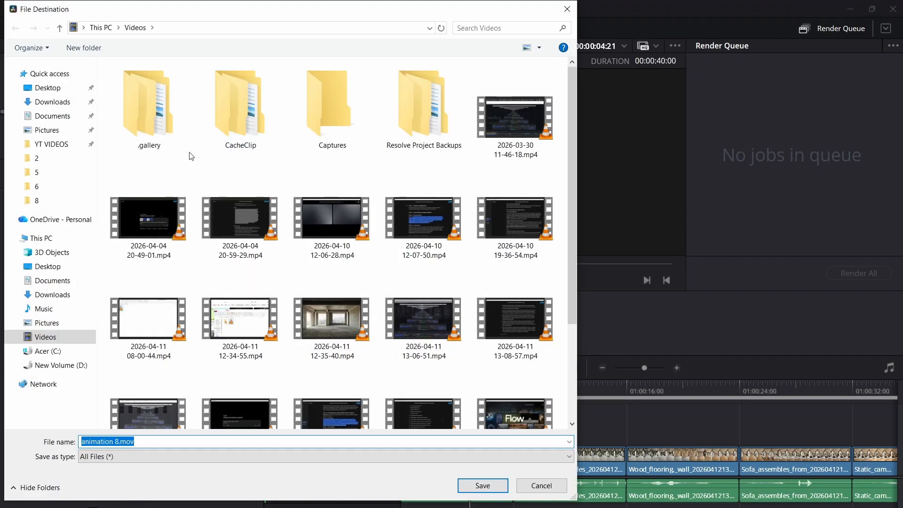
left_click(567, 9)
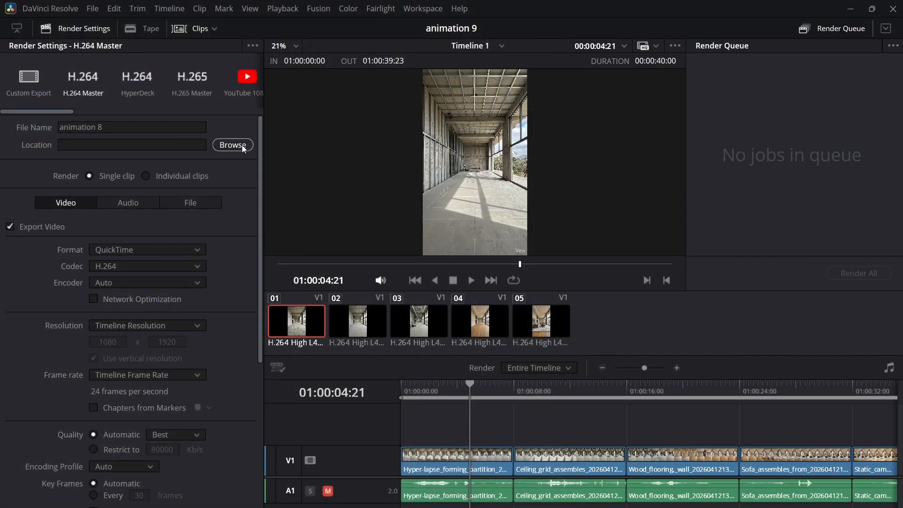
left_click(242, 145)
left_click(55, 198)
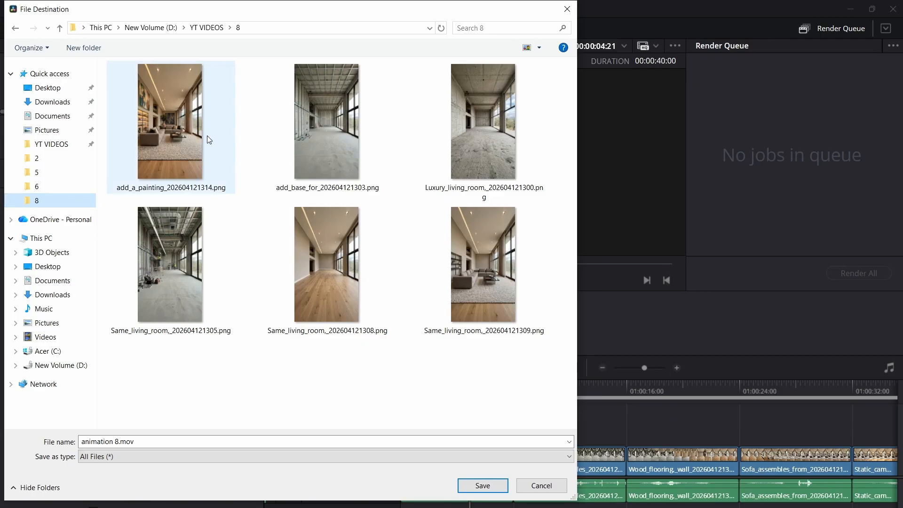
left_click(271, 438)
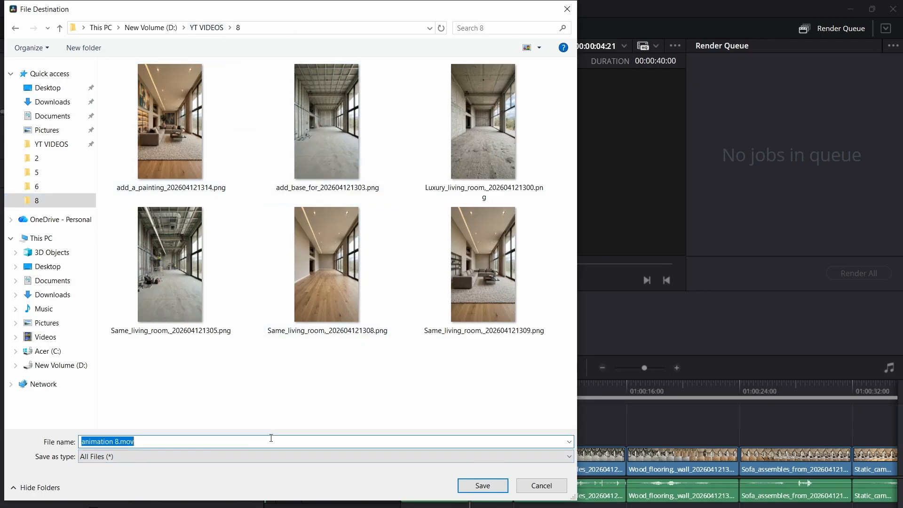
left_click(482, 485)
- Set the export format to MP4 and render the entire timeline through the render queue
left_click(150, 250)
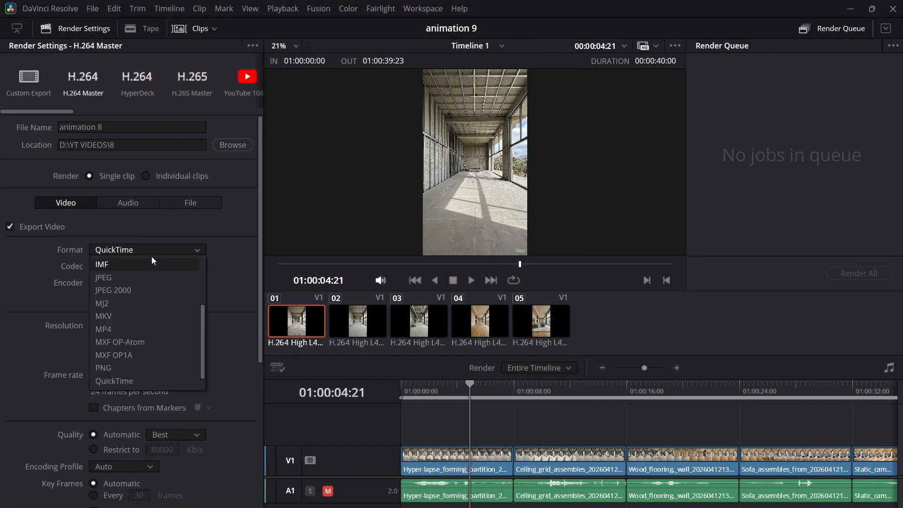
left_click(133, 328)
scroll(238, 340, "down", 10)
left_click(215, 503)
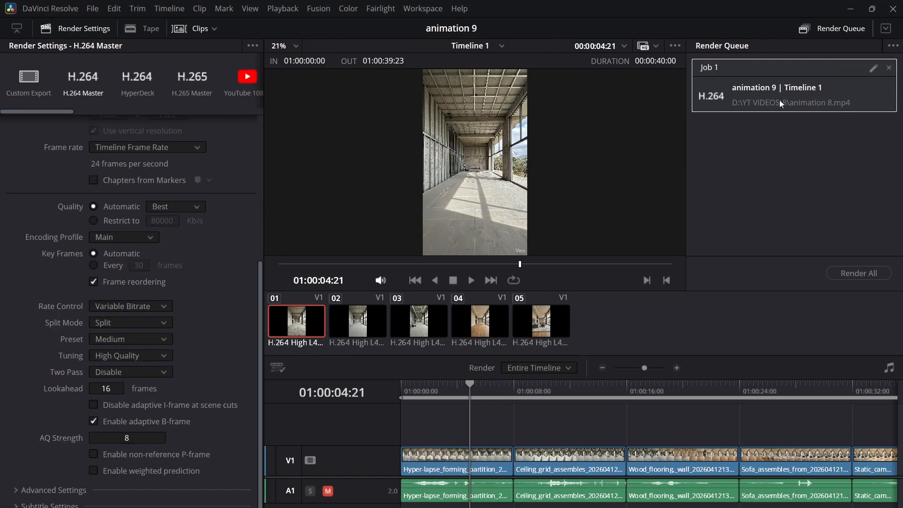
left_click(859, 277)
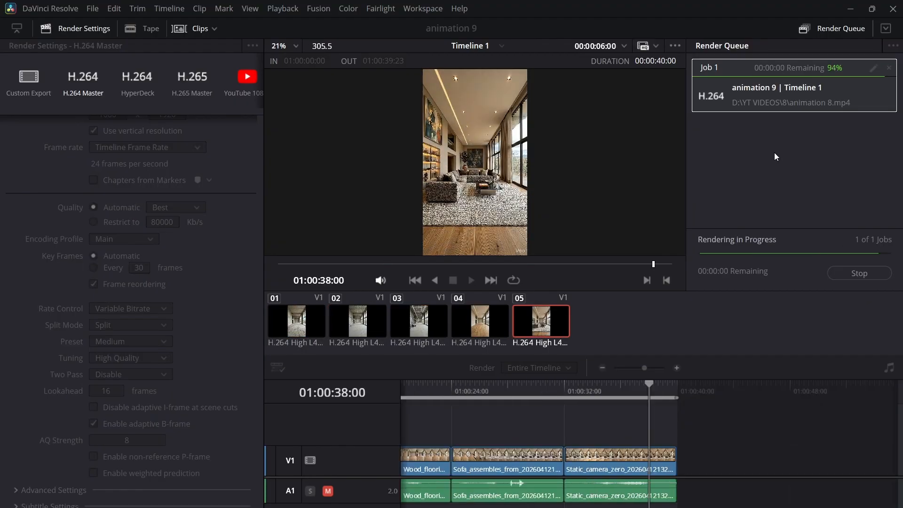
- Open the finished render job's file location and play animation 8.mp4 in VLC media player
right_click(782, 108)
left_click(785, 117)
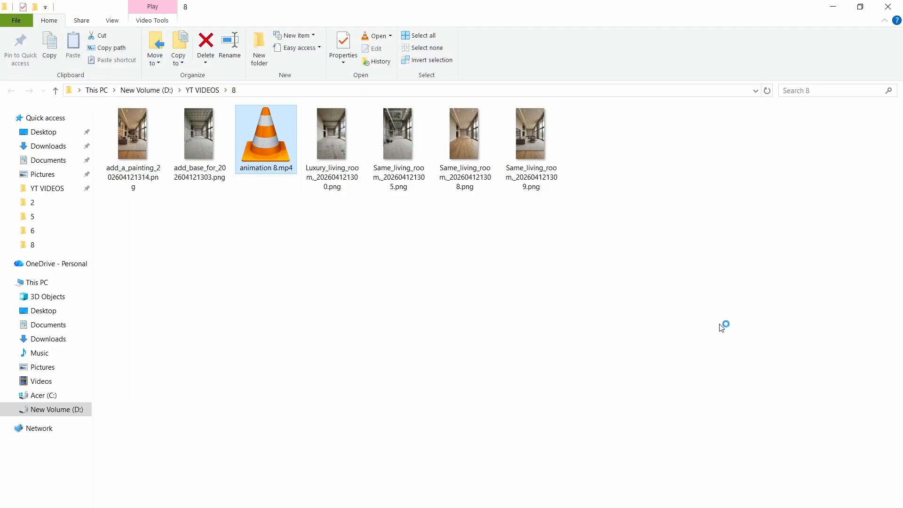
key("Return")
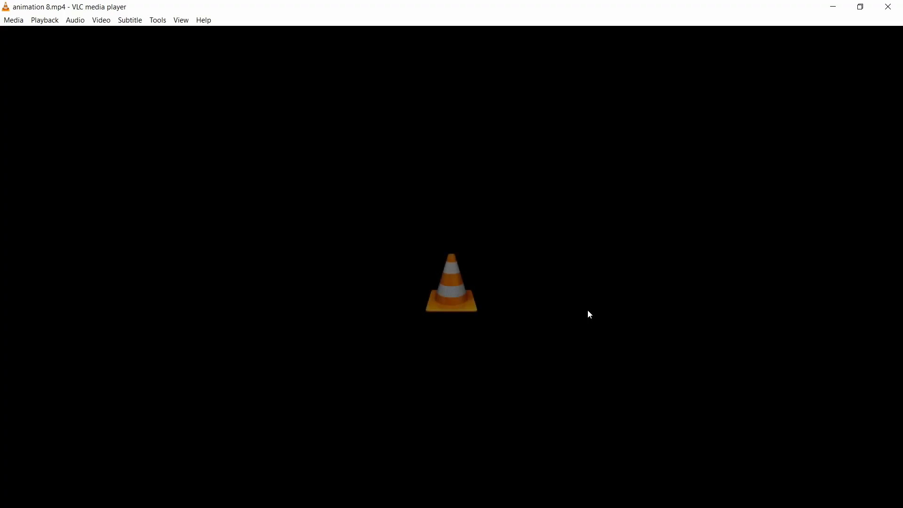